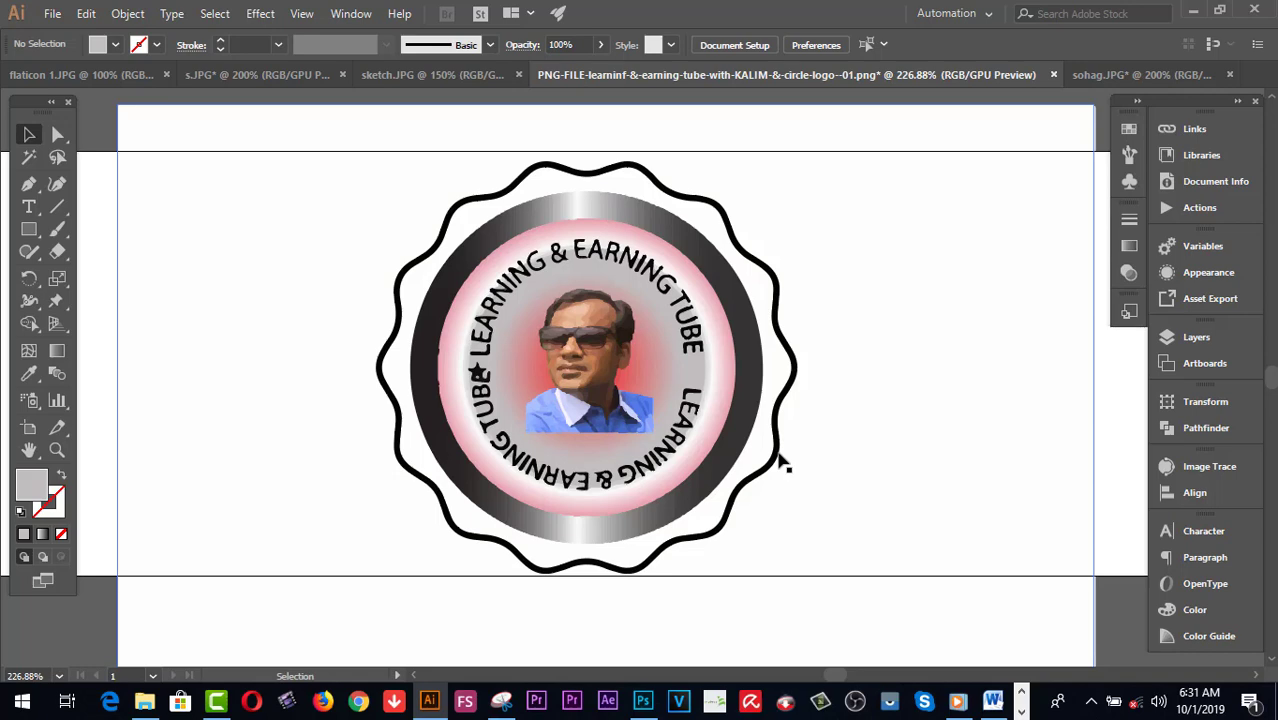
Select the traced circular logo, then switch to the sohag.JPG document.
{"action": "left_click", "coordinate": [491, 151]}
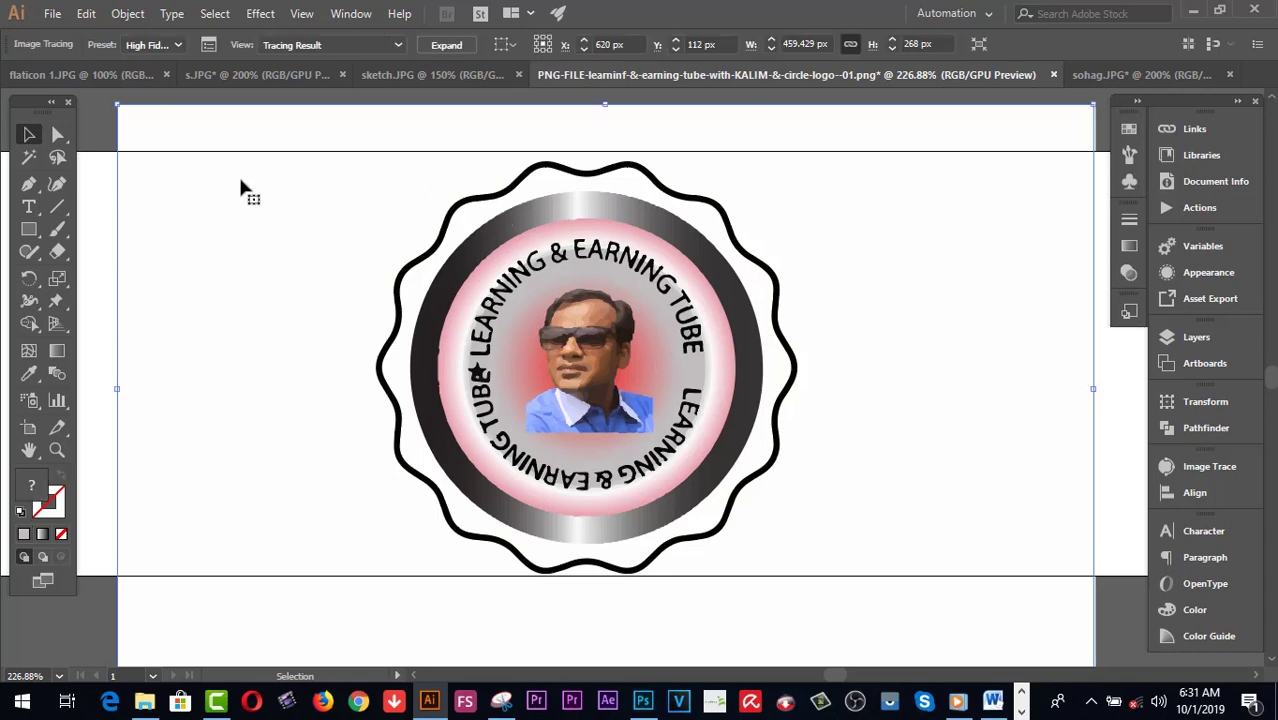
{"action": "left_click", "coordinate": [29, 135]}
{"action": "key", "text": "ctrl+Tab"}
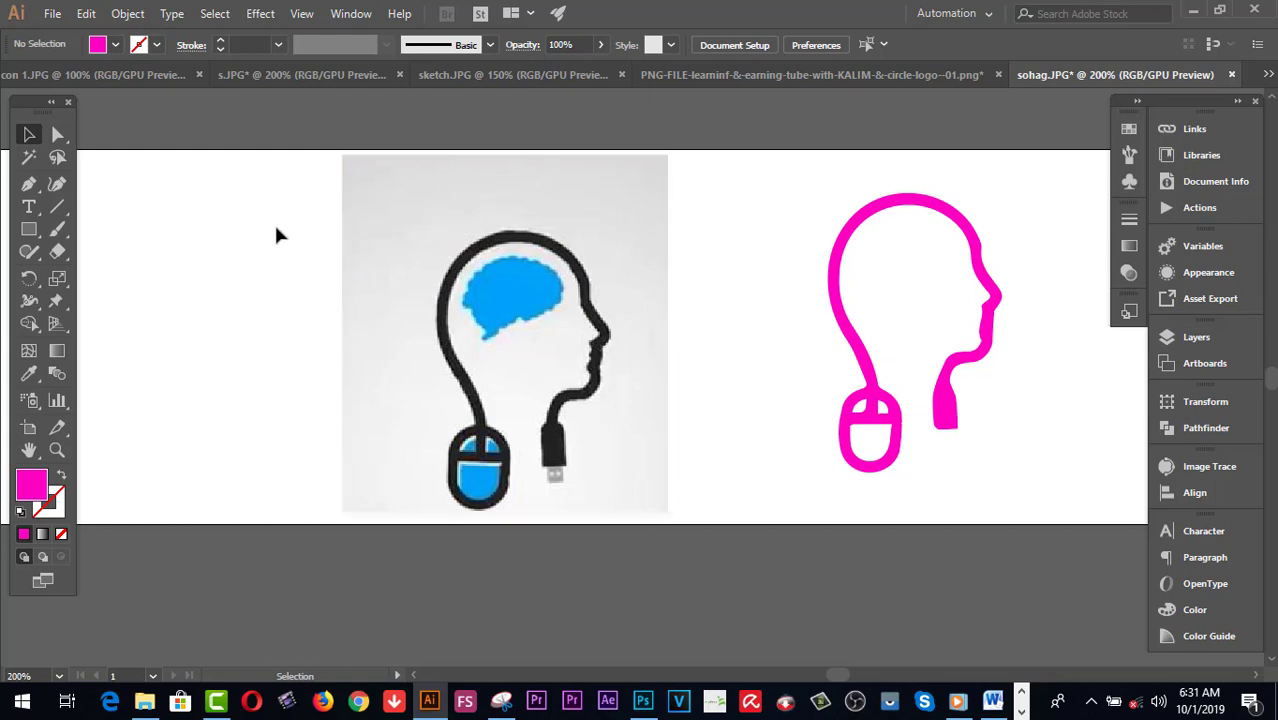
Image Trace the head-and-mouse image, expand the tracing and ungroup the resulting paths.
{"action": "left_click_drag", "start_coordinate": [276, 234], "coordinate": [528, 344]}
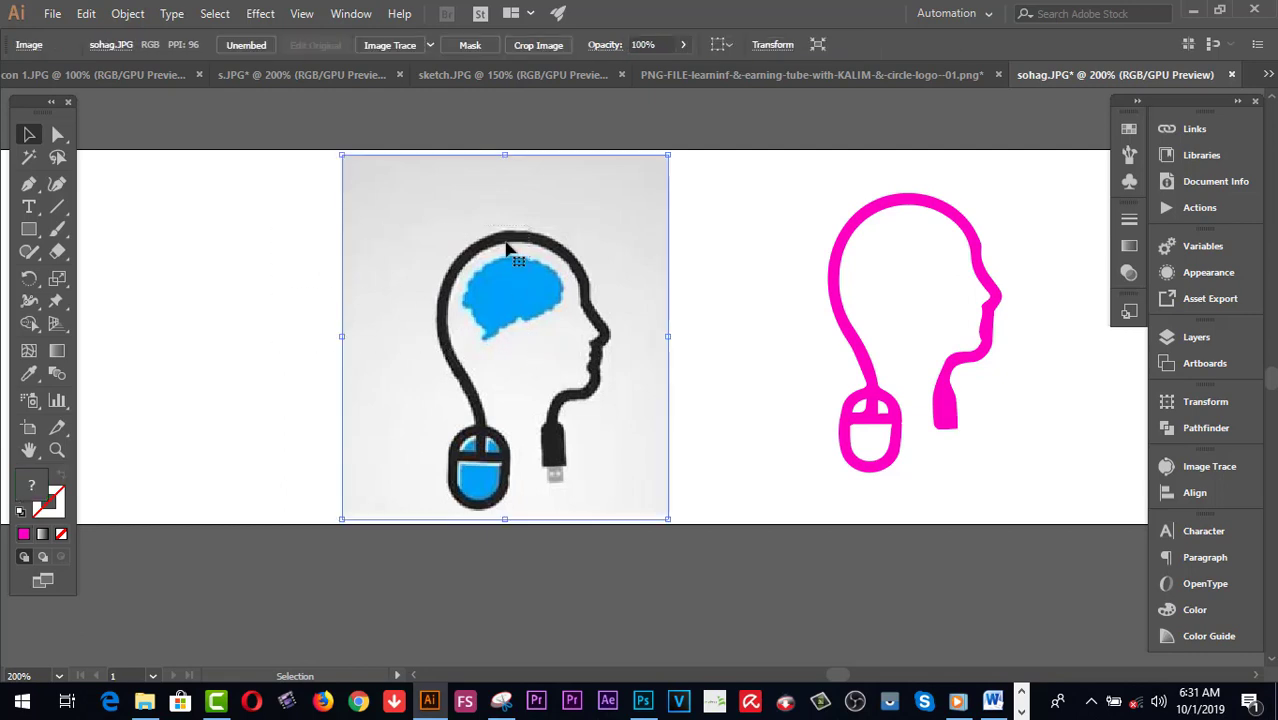
{"action": "left_click", "coordinate": [385, 45]}
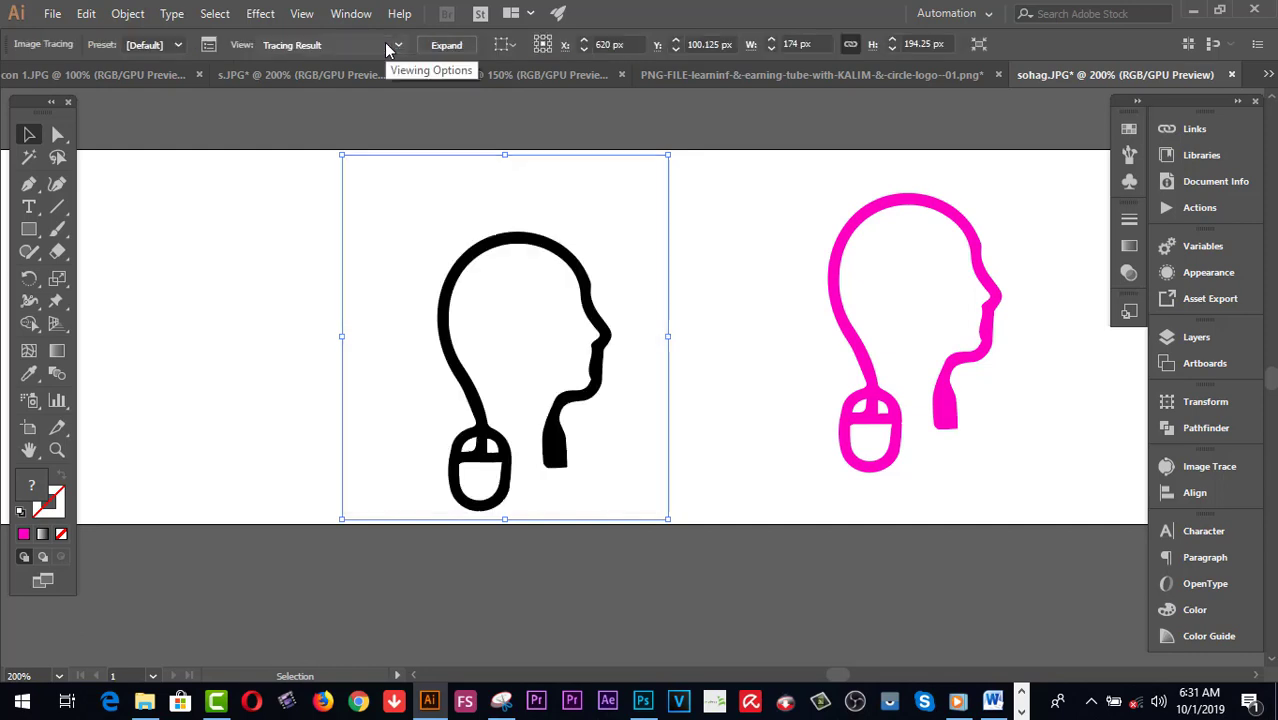
{"action": "left_click", "coordinate": [446, 46]}
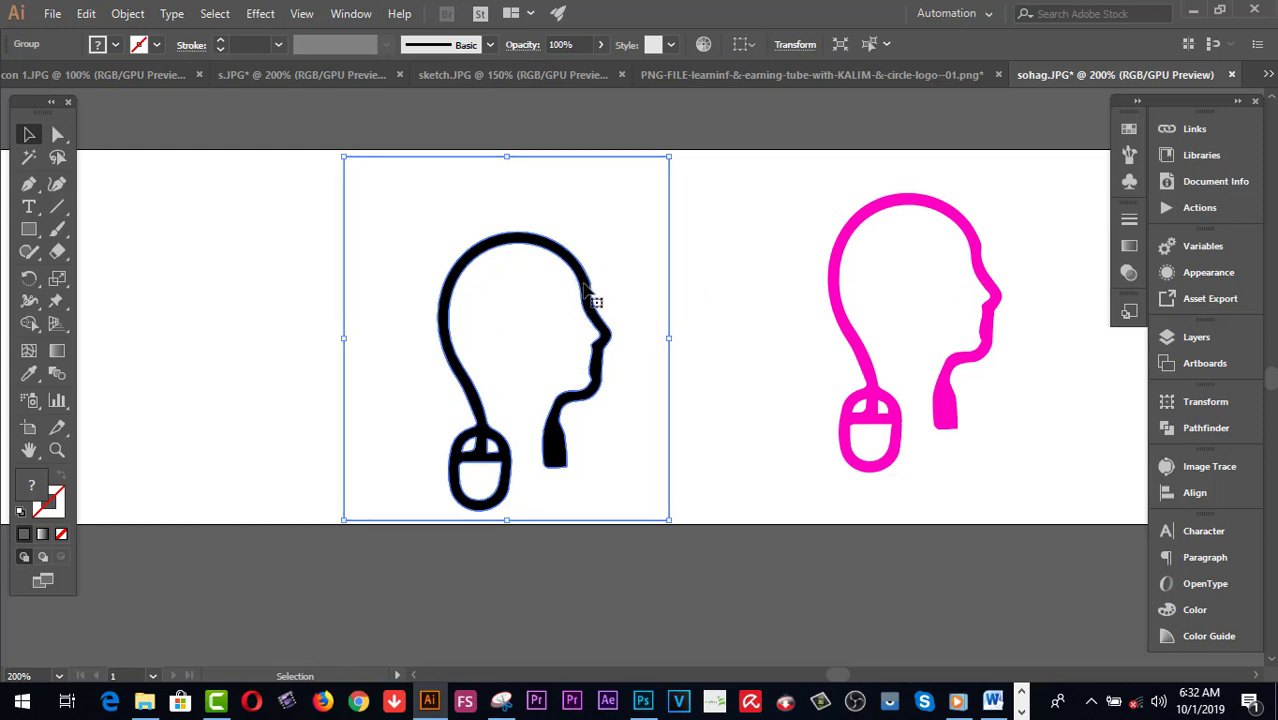
{"action": "left_click", "coordinate": [134, 15]}
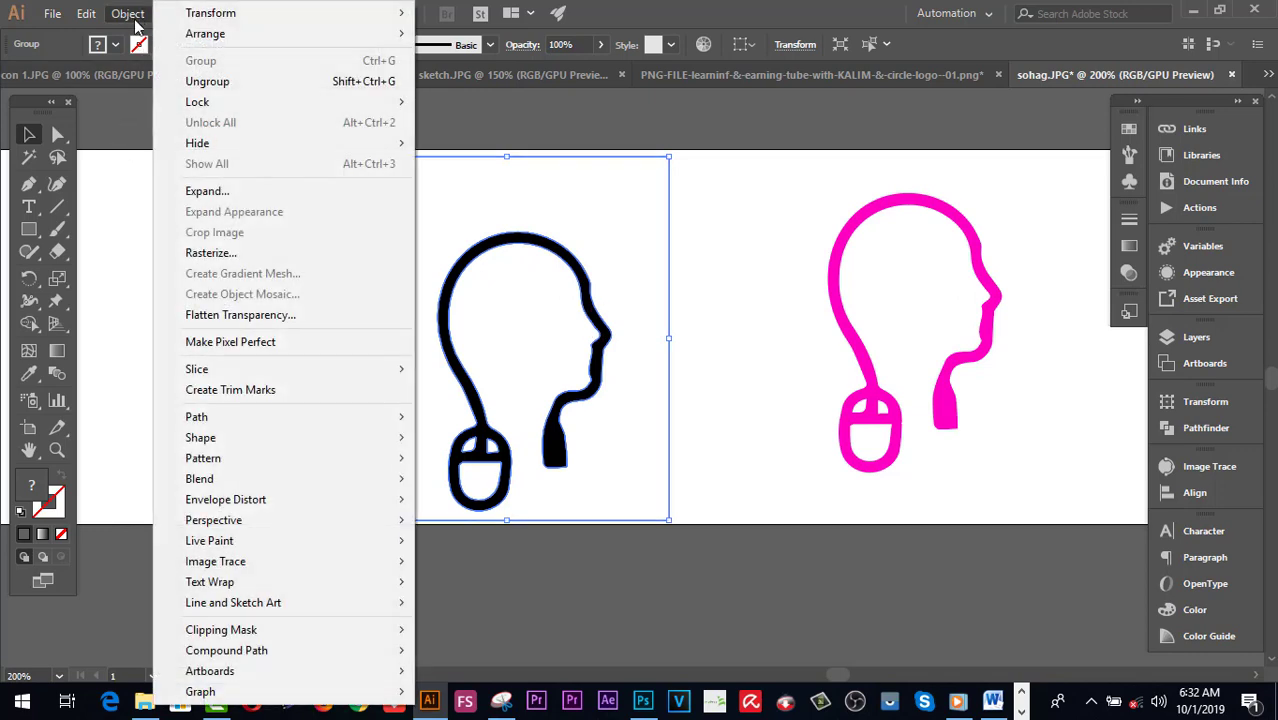
{"action": "left_click", "coordinate": [207, 81]}
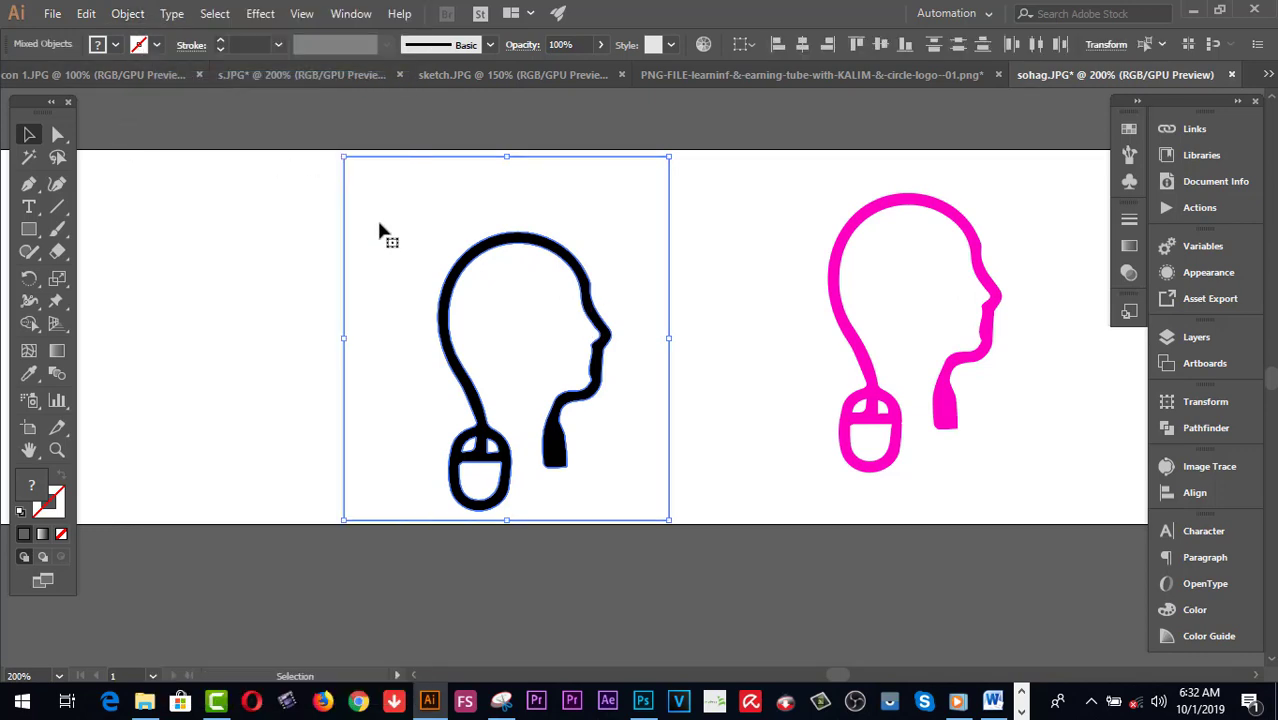
Delete the white background shapes, leaving only the black head-and-mouse path.
{"action": "left_click", "coordinate": [217, 203]}
{"action": "left_click_drag", "start_coordinate": [217, 201], "coordinate": [415, 273]}
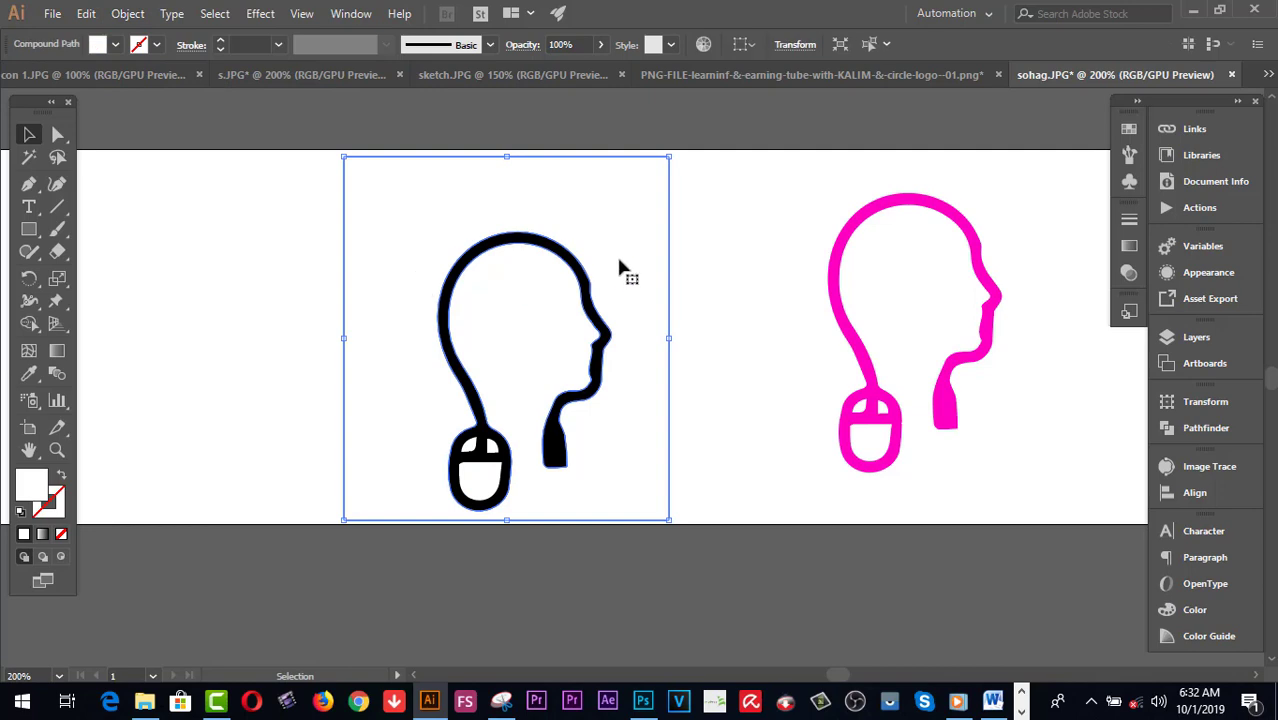
{"action": "key", "text": "Delete"}
{"action": "left_click", "coordinate": [580, 259]}
{"action": "left_click", "coordinate": [339, 251]}
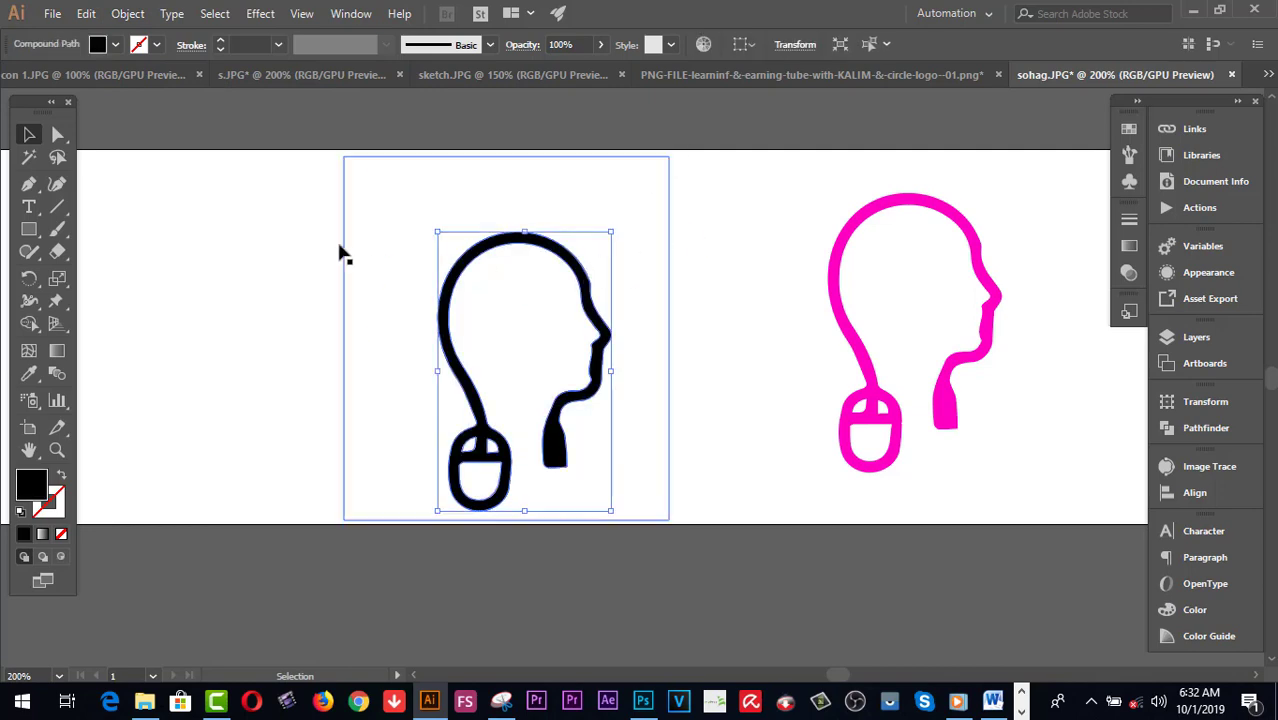
{"action": "left_click", "coordinate": [240, 248]}
{"action": "left_click_drag", "start_coordinate": [232, 237], "coordinate": [405, 317]}
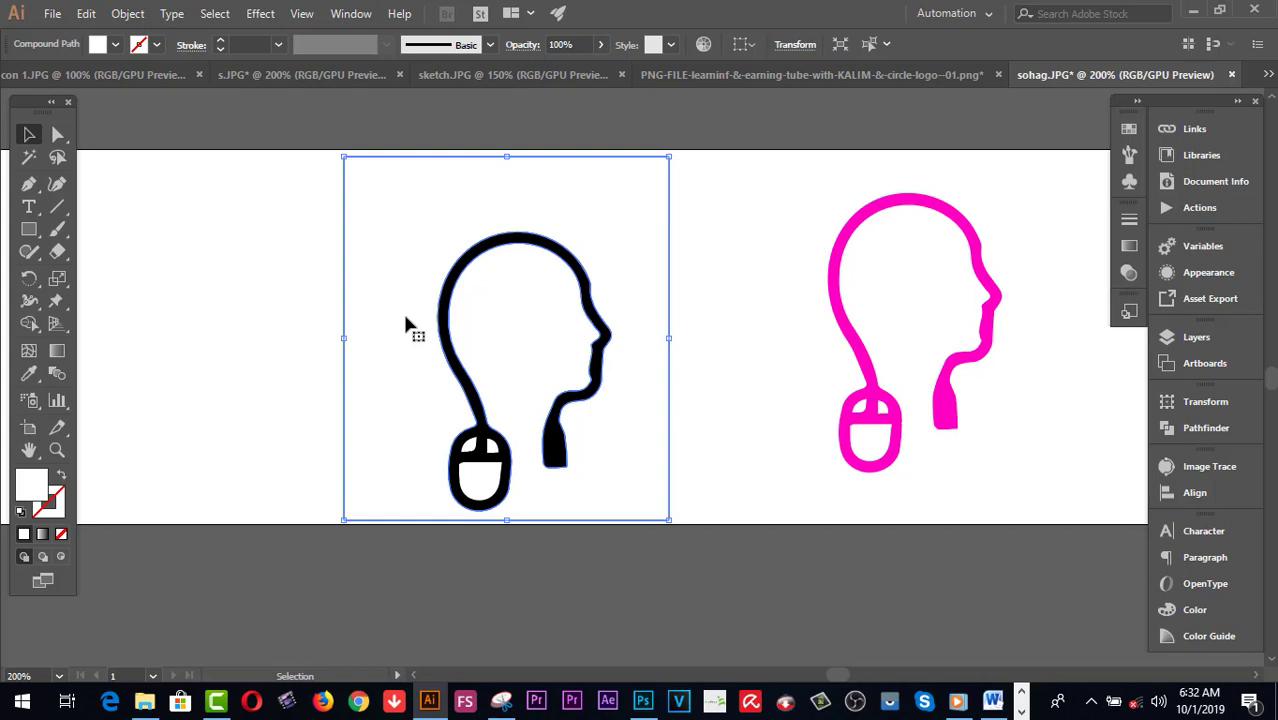
{"action": "key", "text": "Delete"}
{"action": "left_click", "coordinate": [489, 262]}
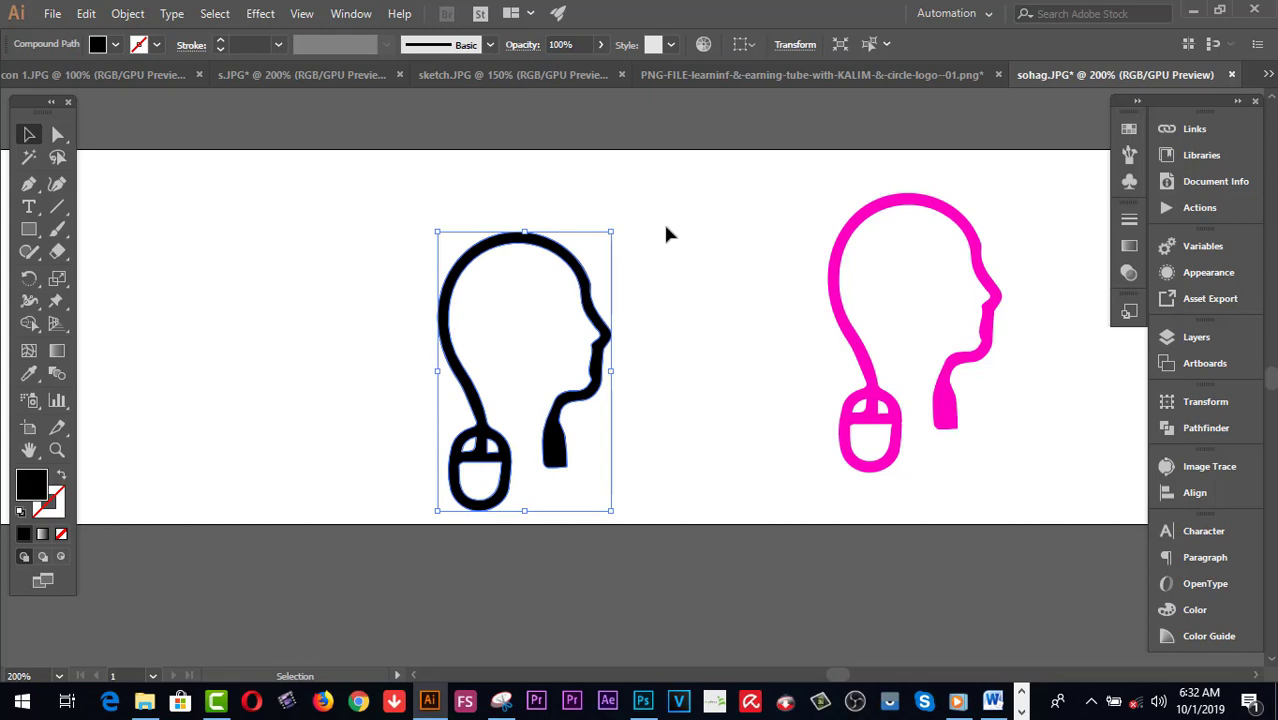
Switch the Color panel to RGB mode.
{"action": "left_click", "coordinate": [1195, 609]}
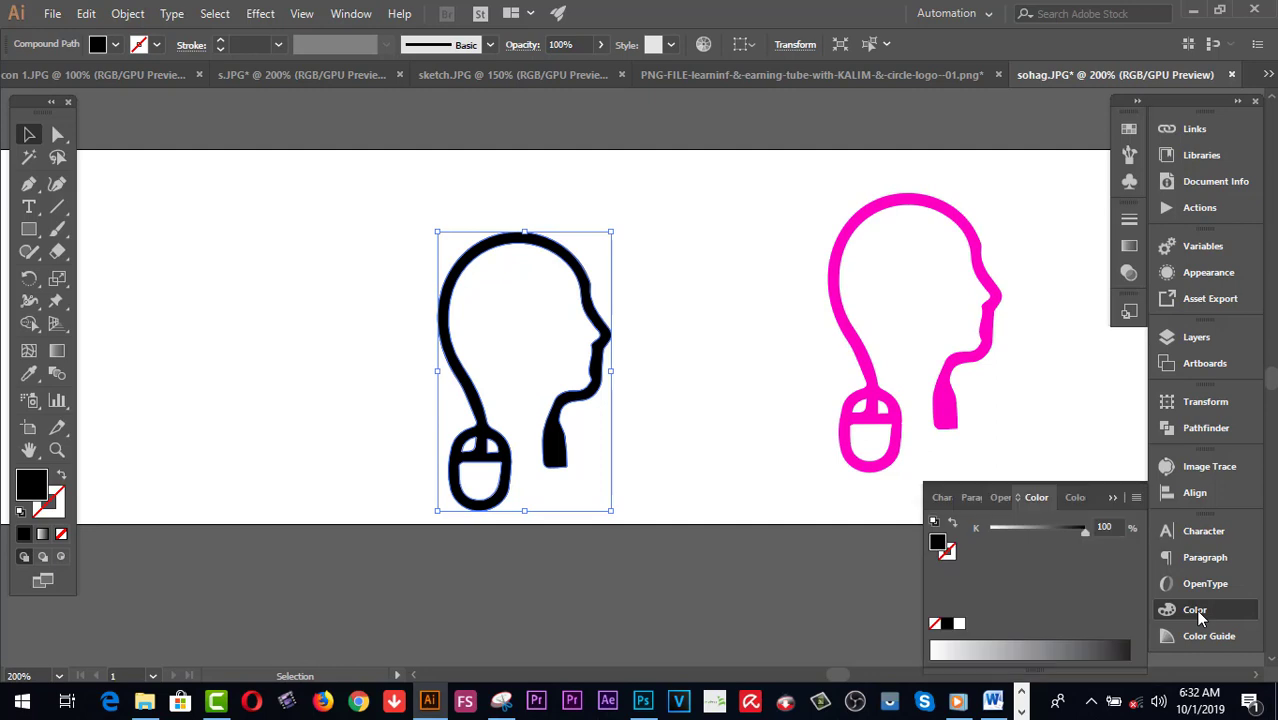
{"action": "left_click", "coordinate": [1136, 497]}
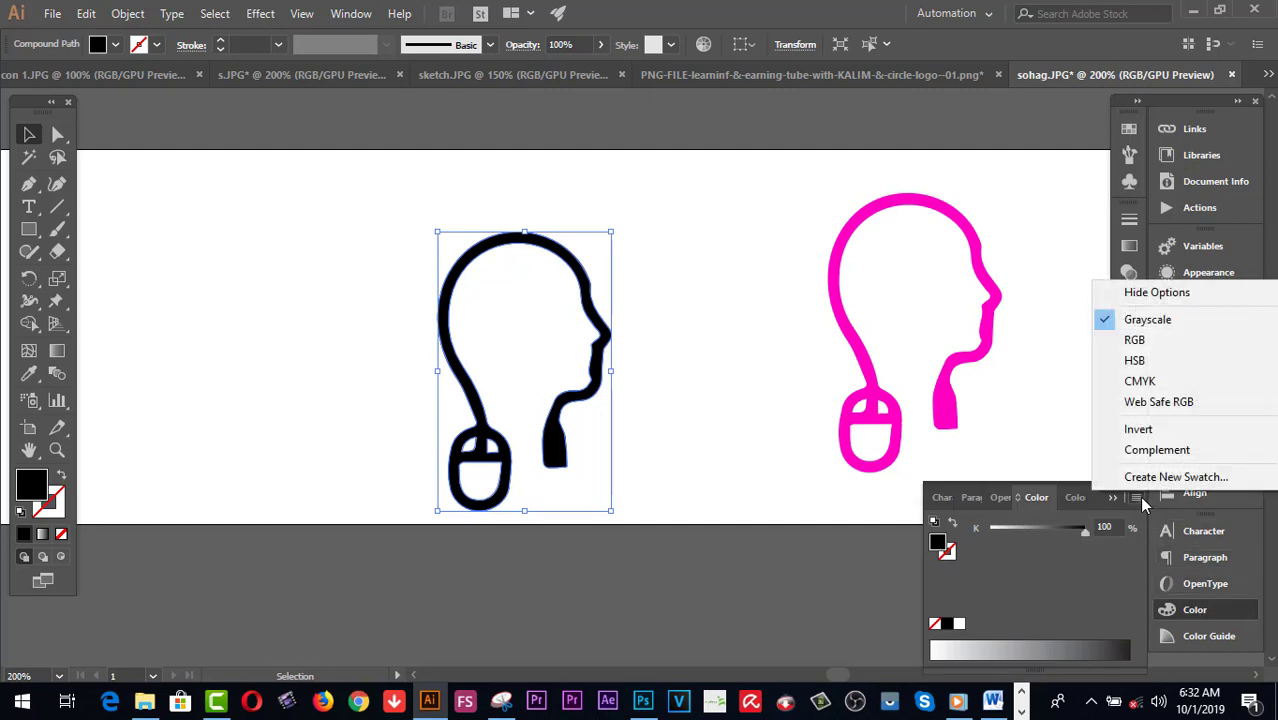
{"action": "left_click", "coordinate": [1134, 340]}
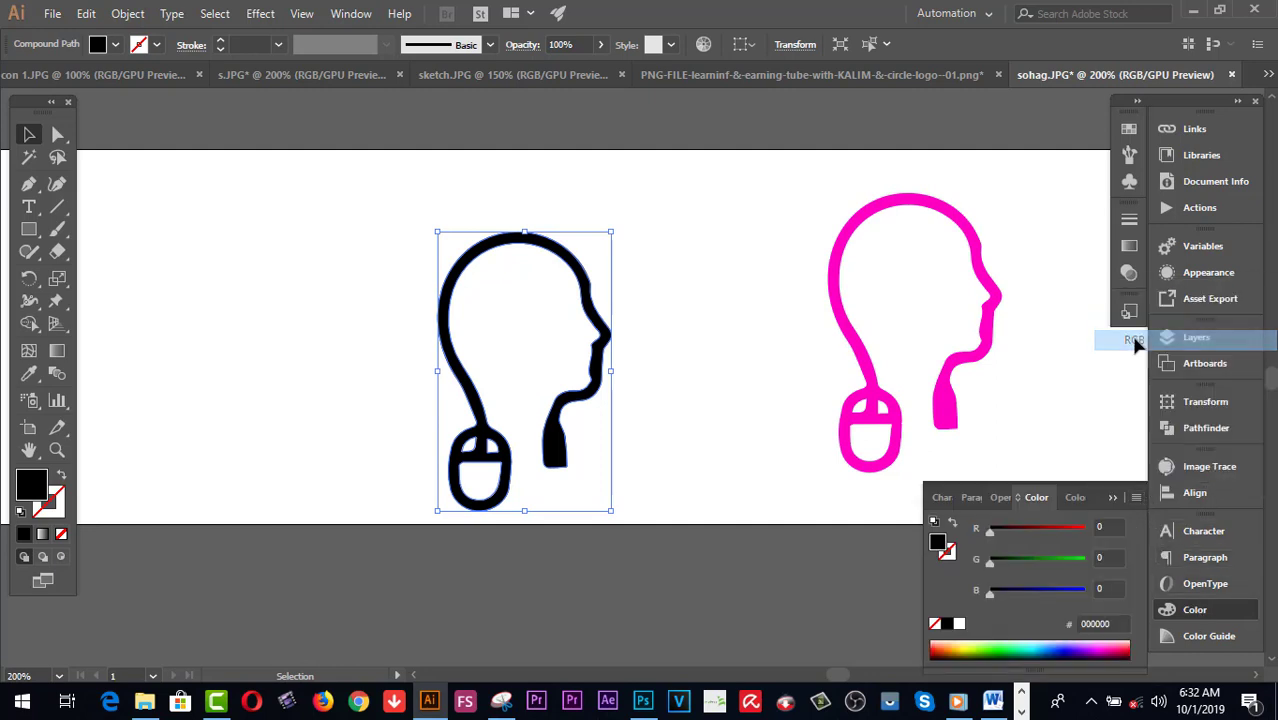
Fill the traced head outline with purple 6300B9 from the colour spectrum.
{"action": "left_click", "coordinate": [720, 331]}
{"action": "left_click", "coordinate": [600, 328]}
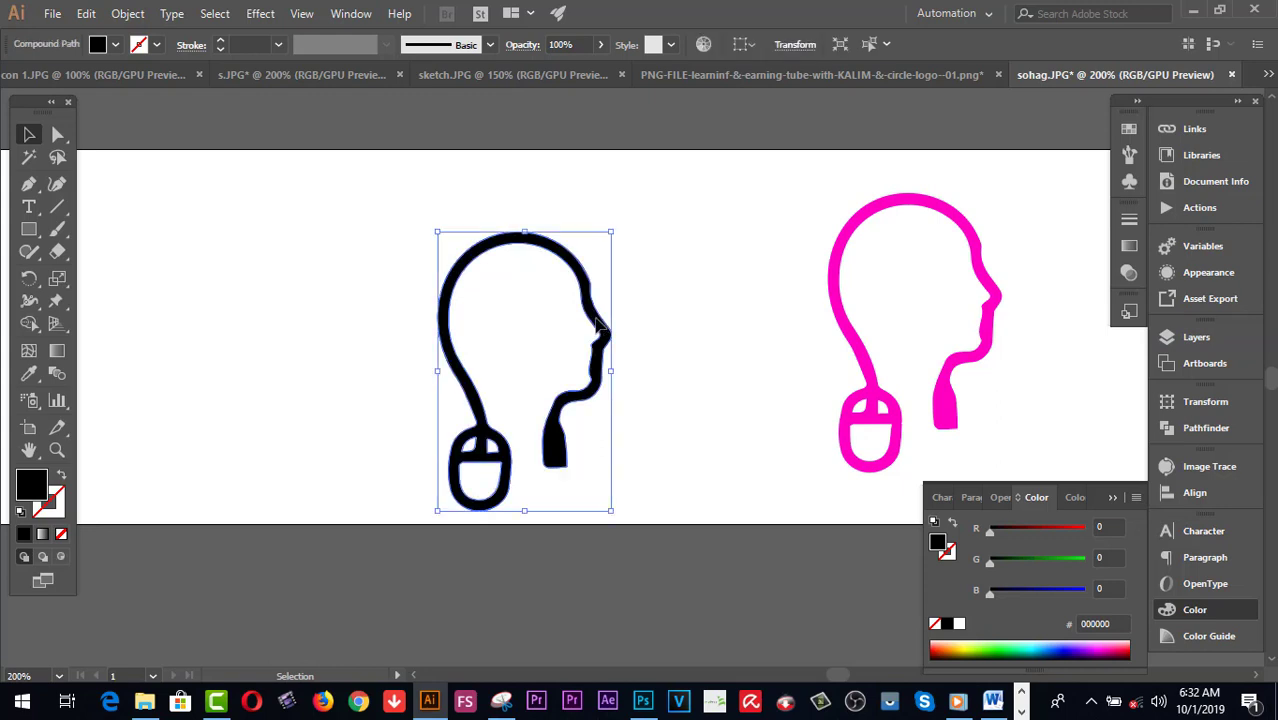
{"action": "left_click", "coordinate": [31, 375]}
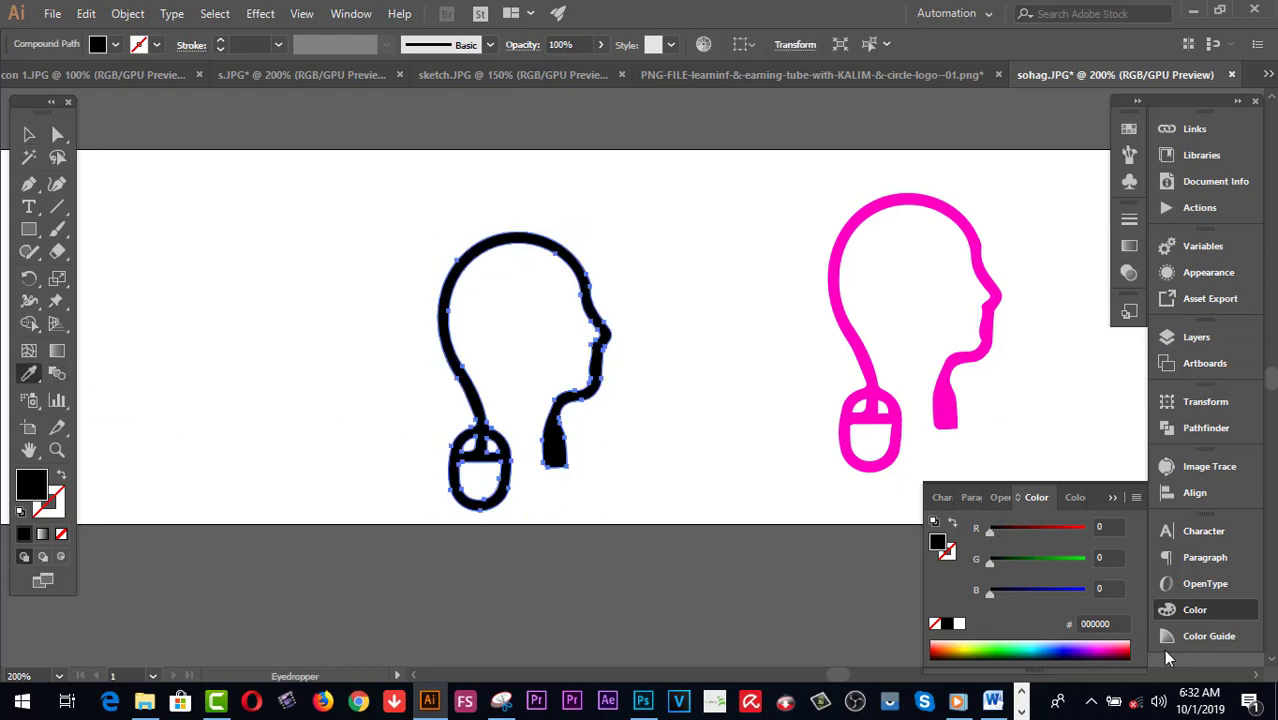
{"action": "left_click", "coordinate": [1114, 646]}
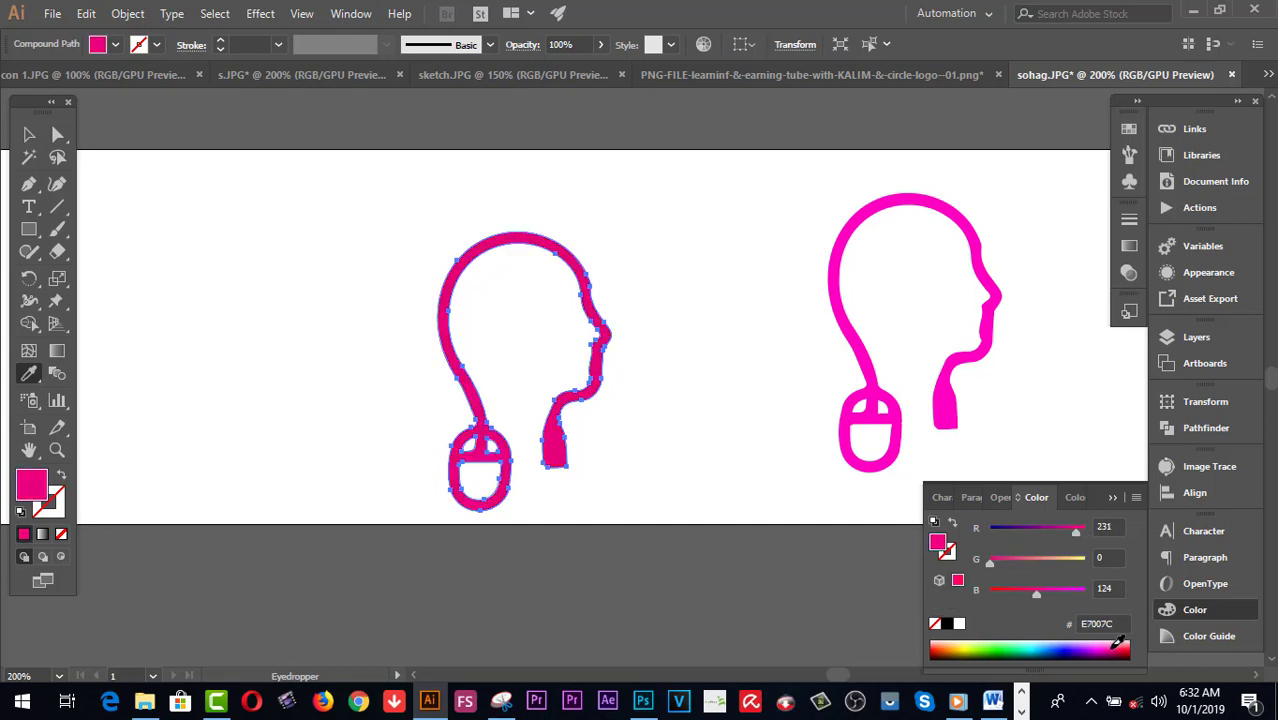
{"action": "left_click_drag", "start_coordinate": [1118, 645], "coordinate": [1084, 647]}
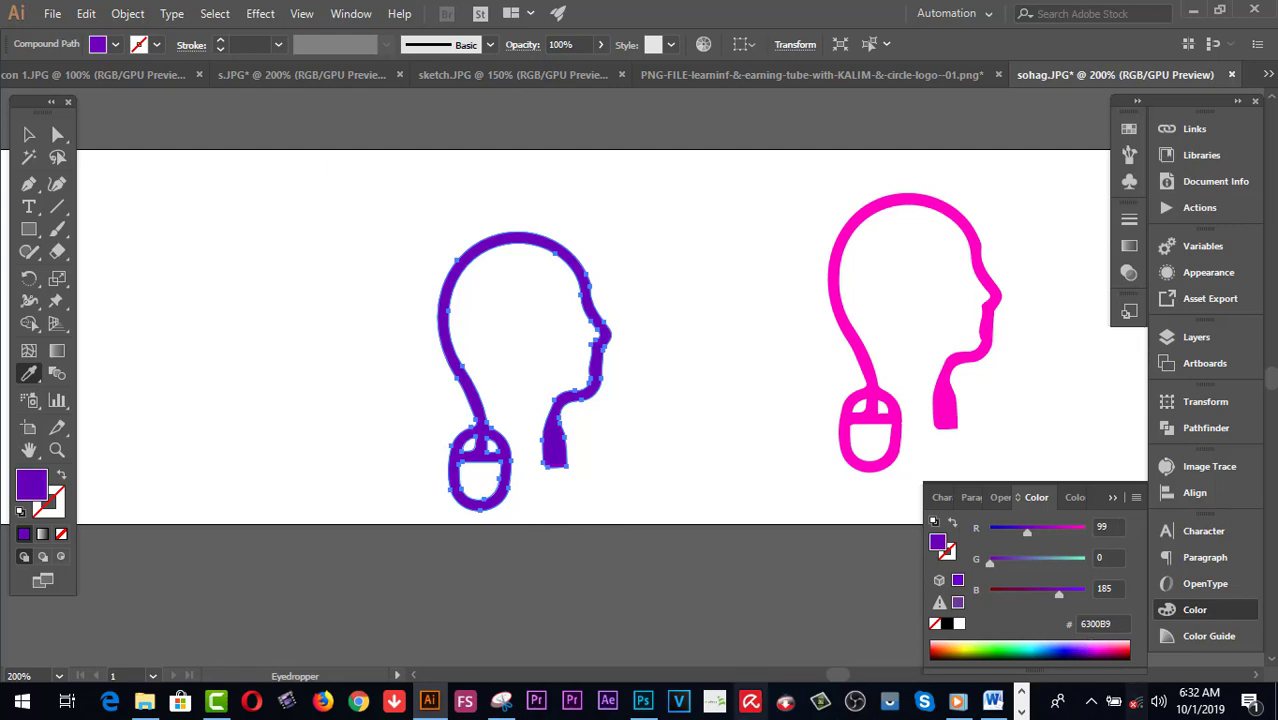
{"action": "left_click", "coordinate": [28, 134]}
{"action": "left_click", "coordinate": [452, 200]}
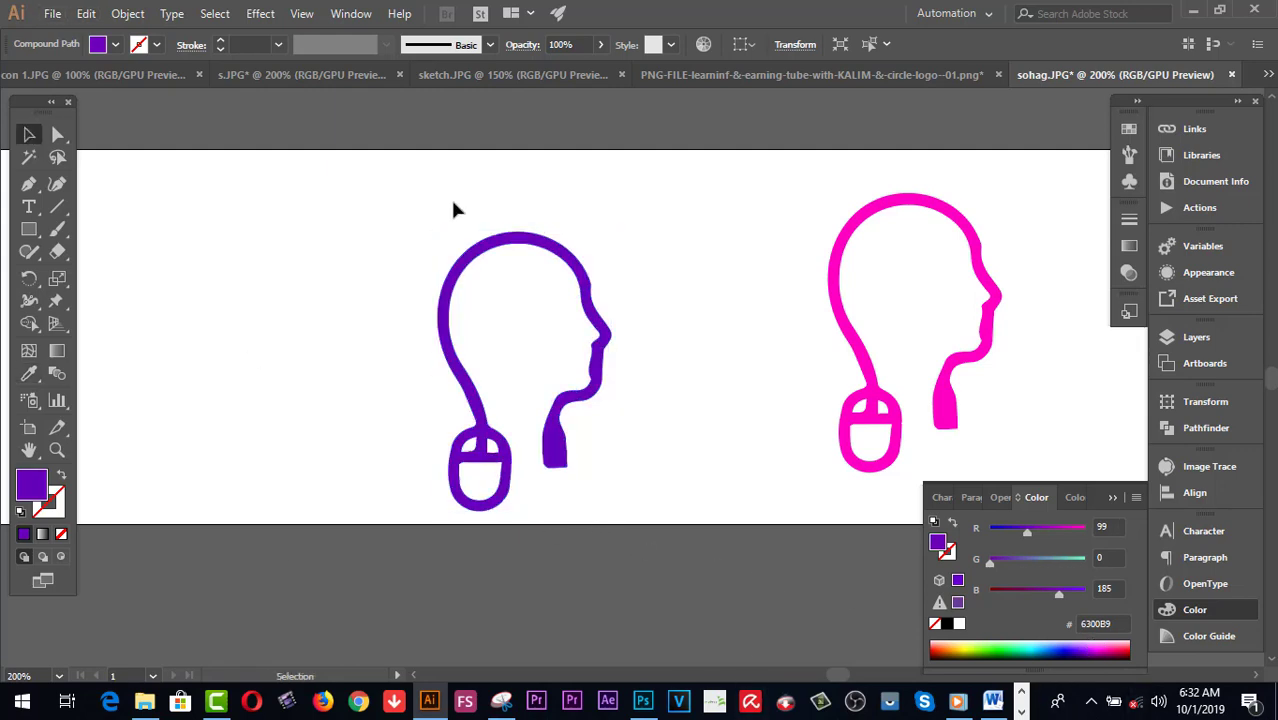
Scale the purple head smaller and move it up the artboard.
{"action": "left_click", "coordinate": [495, 258]}
{"action": "left_click_drag", "start_coordinate": [611, 511], "coordinate": [574, 450]}
{"action": "left_click", "coordinate": [602, 365]}
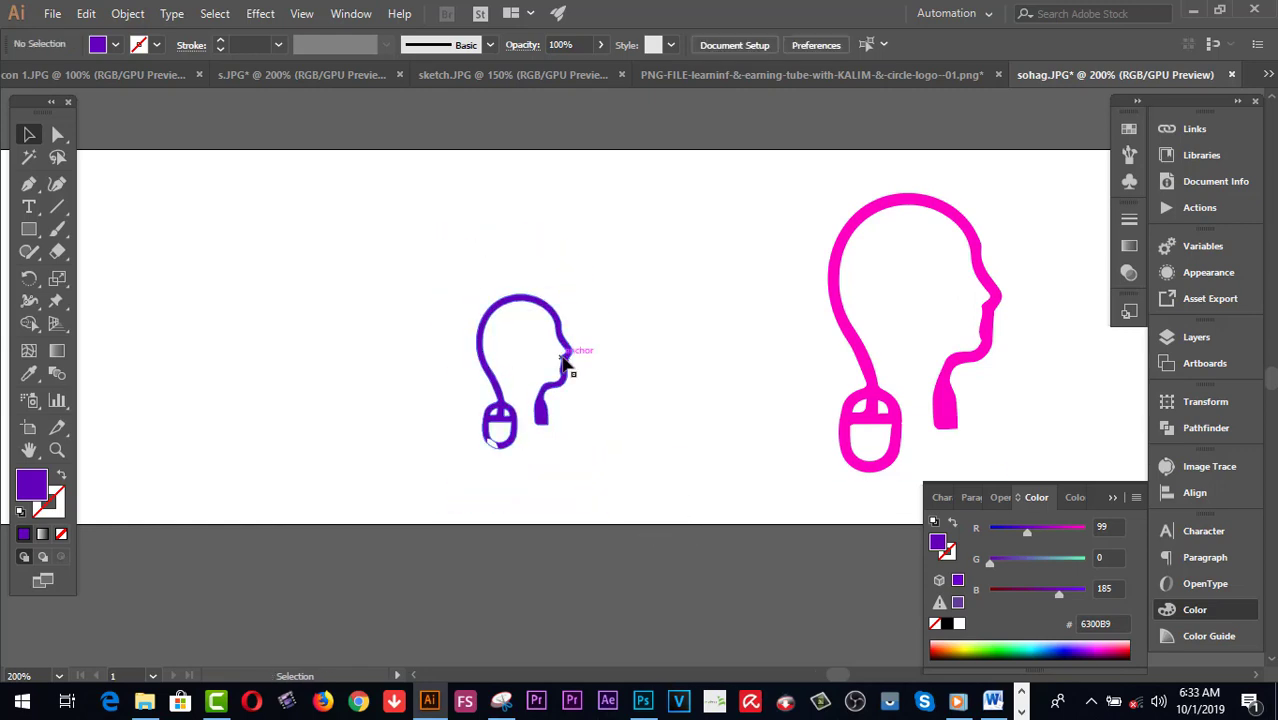
{"action": "left_click_drag", "start_coordinate": [568, 352], "coordinate": [561, 235]}
{"action": "left_click", "coordinate": [746, 302]}
Place a text object below the head, then delete the Lorem ipsum placeholder text.
{"action": "left_click", "coordinate": [29, 207]}
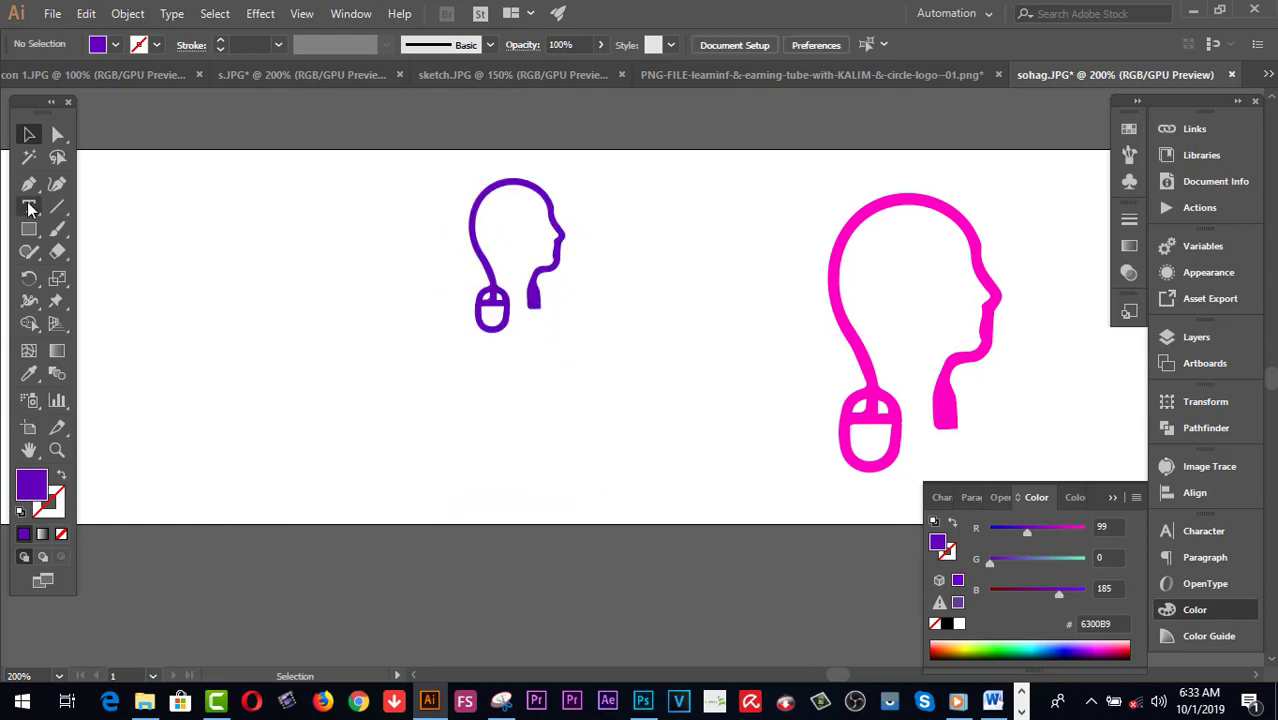
{"action": "left_click", "coordinate": [477, 363]}
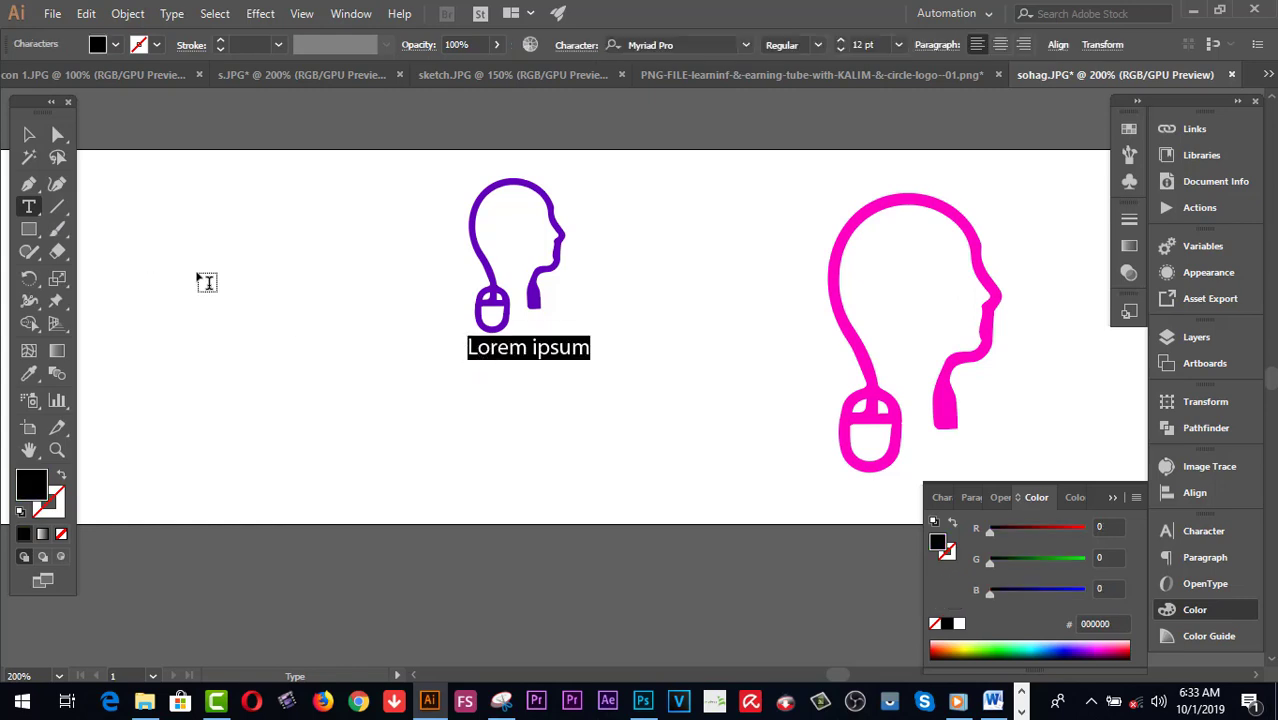
{"action": "key", "text": "Escape"}
{"action": "left_click_drag", "start_coordinate": [619, 417], "coordinate": [465, 350]}
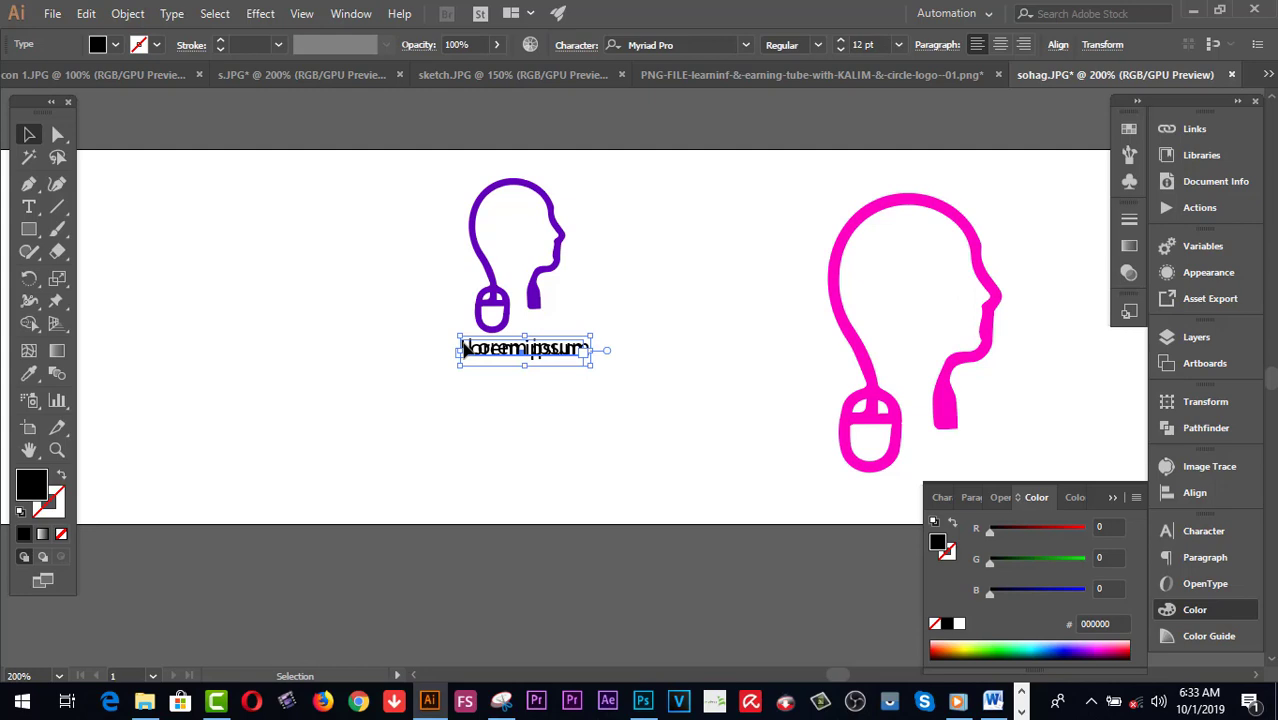
{"action": "key", "text": "Delete"}
Select and deselect the traced head icon to check its new purple fill.
{"action": "left_click_drag", "start_coordinate": [597, 402], "coordinate": [402, 330]}
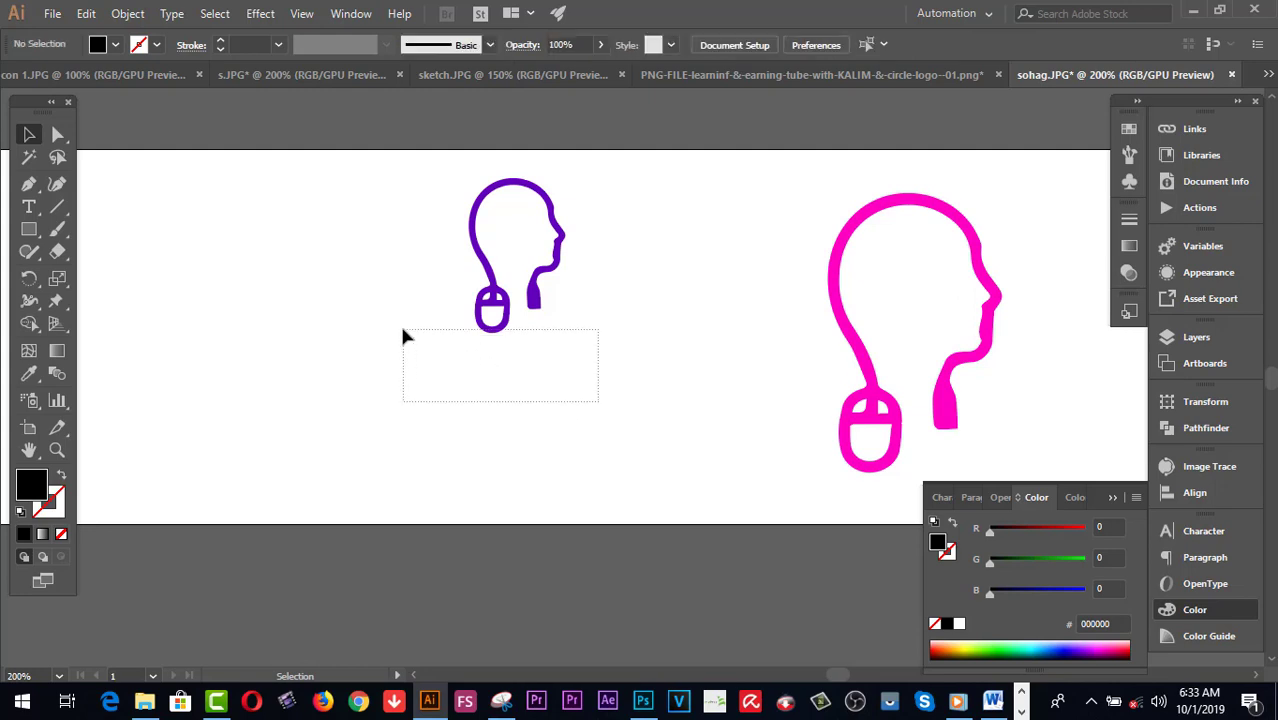
{"action": "left_click", "coordinate": [574, 419]}
{"action": "left_click", "coordinate": [555, 265]}
{"action": "left_click", "coordinate": [645, 214]}
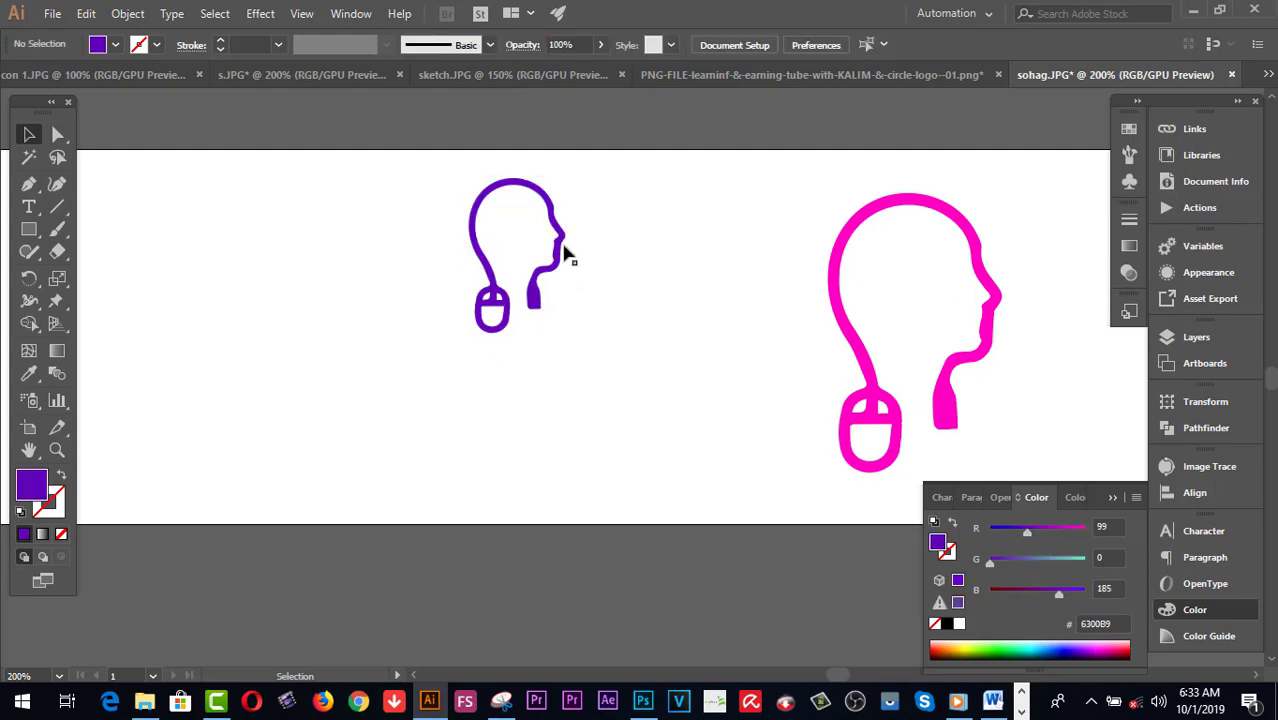
{"action": "left_click", "coordinate": [562, 252]}
{"action": "left_click", "coordinate": [655, 276]}
In the circular logo document, scale the traced logo down and keep the Tracing Result view.
{"action": "left_click", "coordinate": [852, 76]}
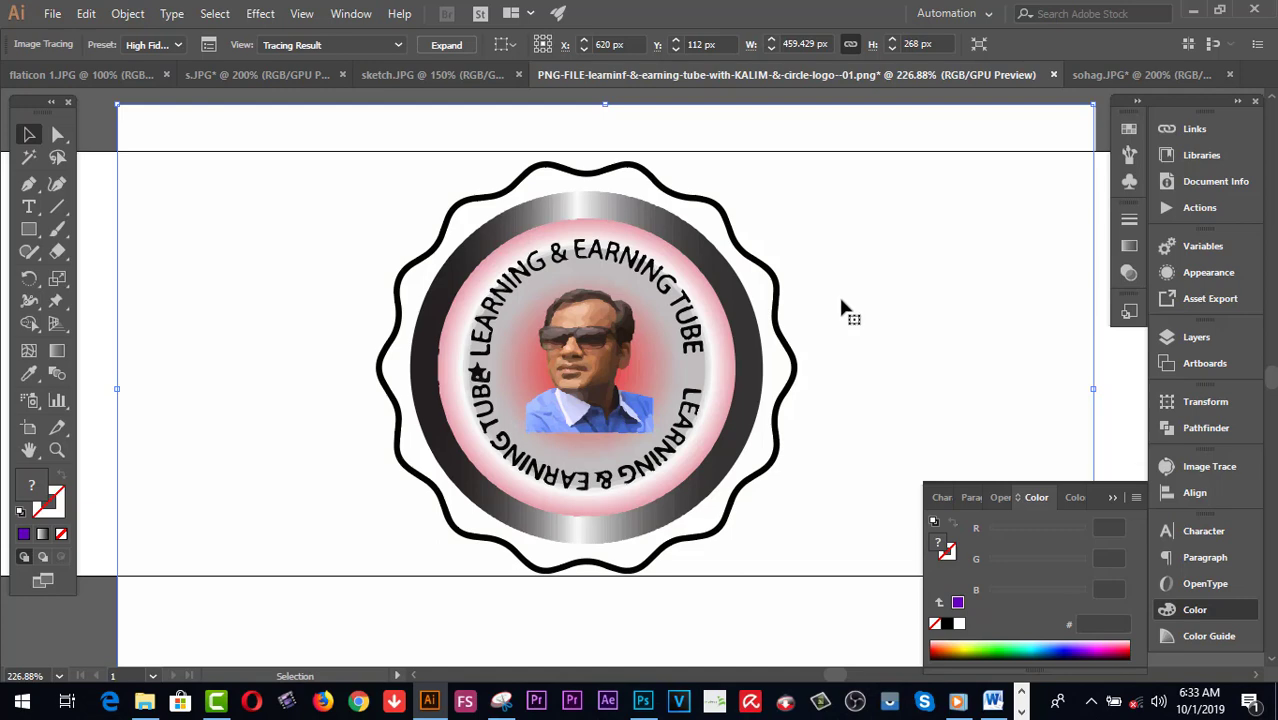
{"action": "left_click_drag", "start_coordinate": [1093, 388], "coordinate": [950, 394]}
{"action": "left_click", "coordinate": [1041, 359]}
{"action": "left_click", "coordinate": [700, 400]}
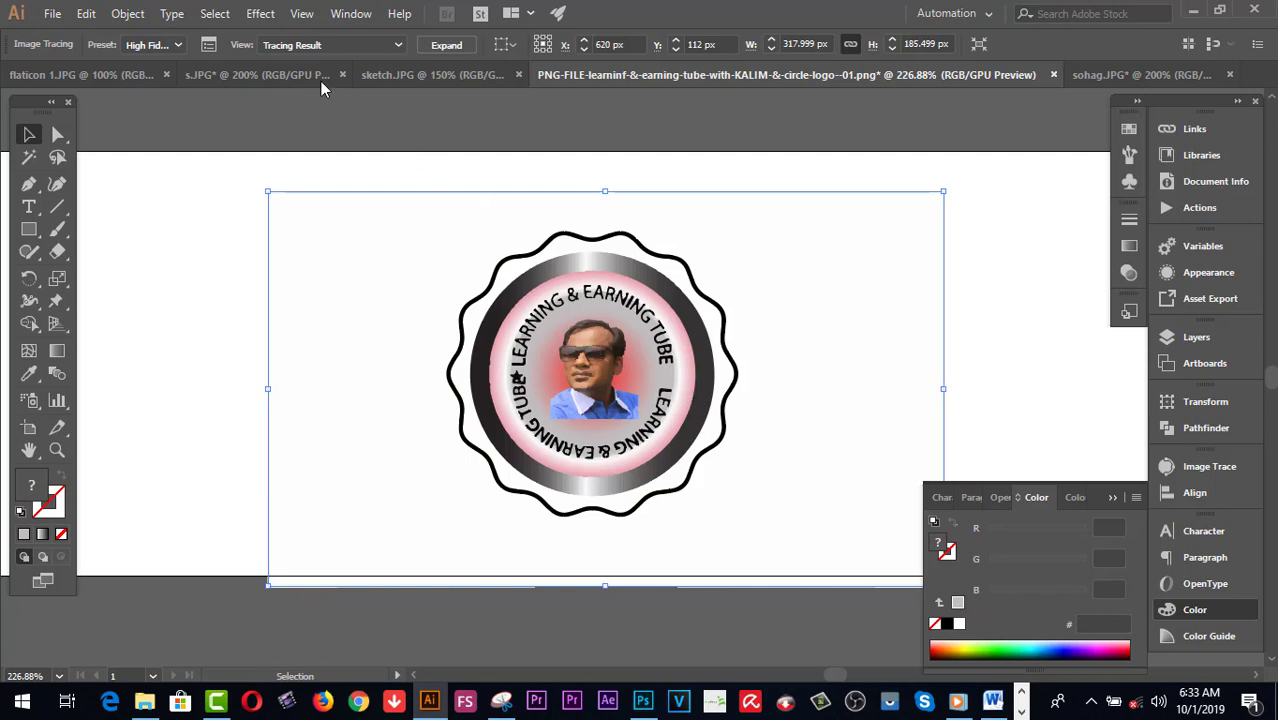
{"action": "left_click", "coordinate": [307, 46]}
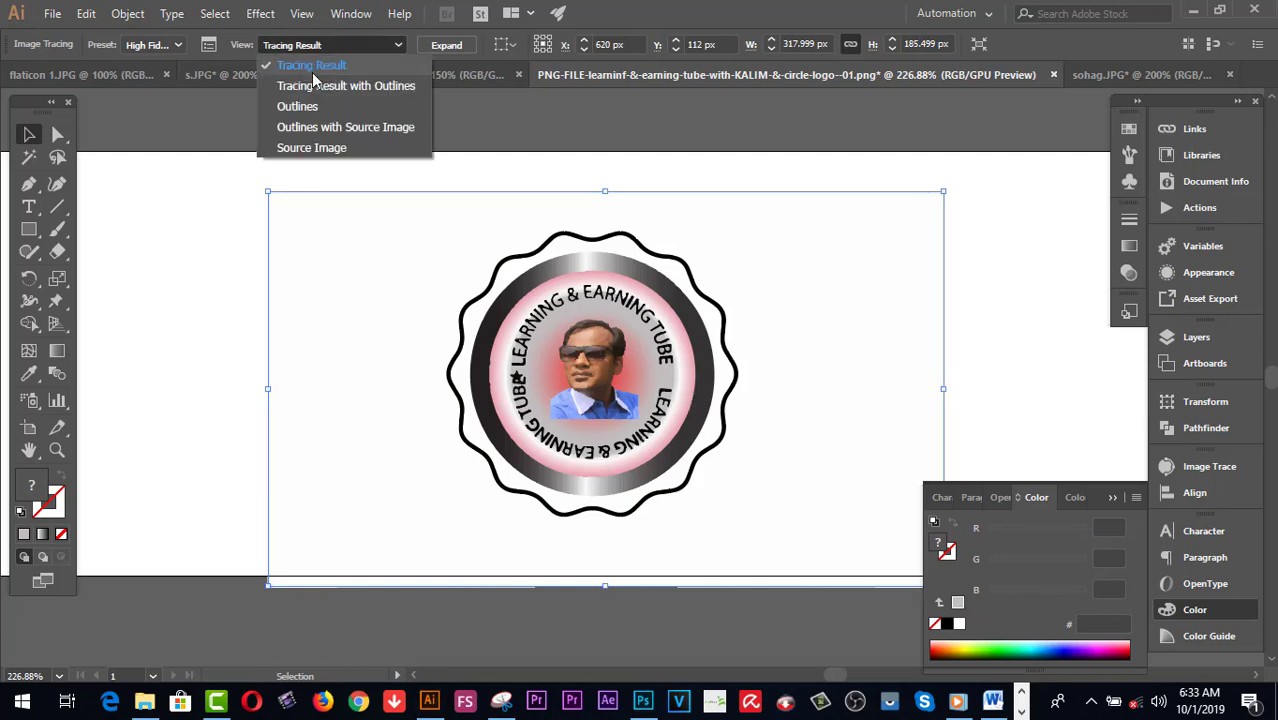
{"action": "left_click", "coordinate": [300, 65]}
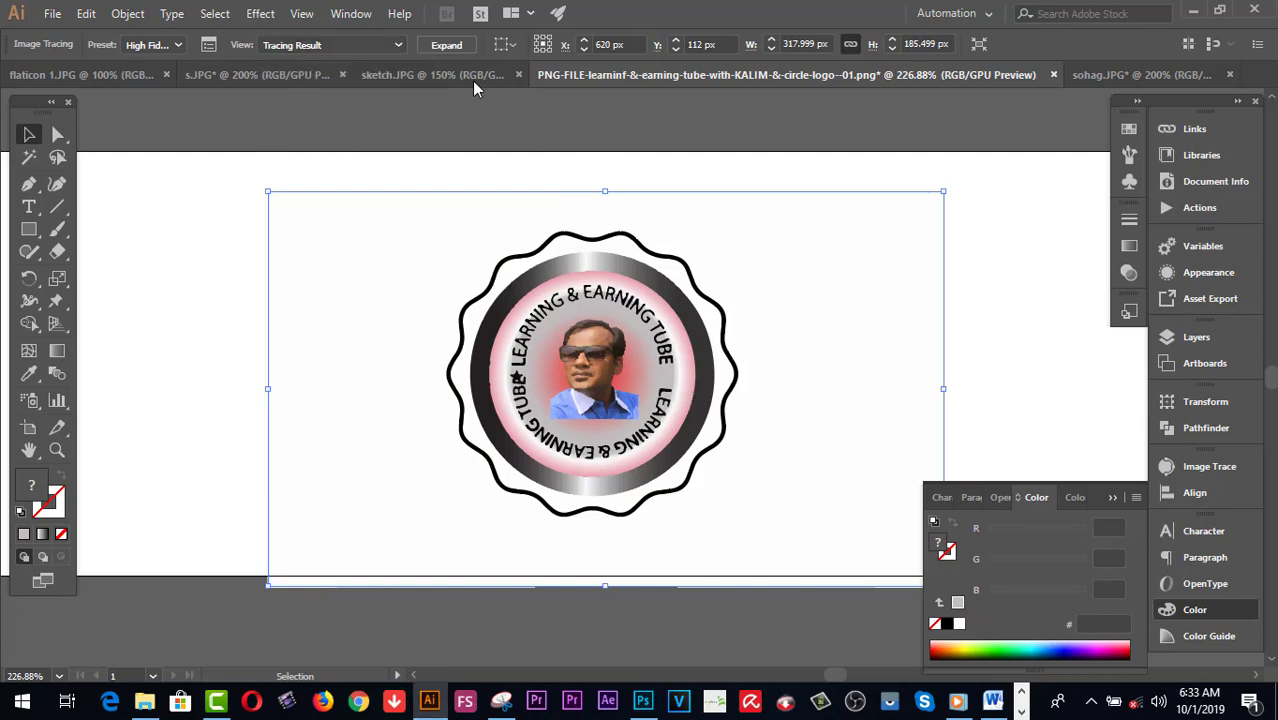
Expand the logo tracing, ungroup the paths and zoom in on the badge.
{"action": "mouse_move", "coordinate": [480, 105]}
{"action": "left_mouse_down"}
{"action": "mouse_move", "coordinate": [690, 256]}
{"action": "mouse_move", "coordinate": [200, 238]}
{"action": "left_mouse_up"}
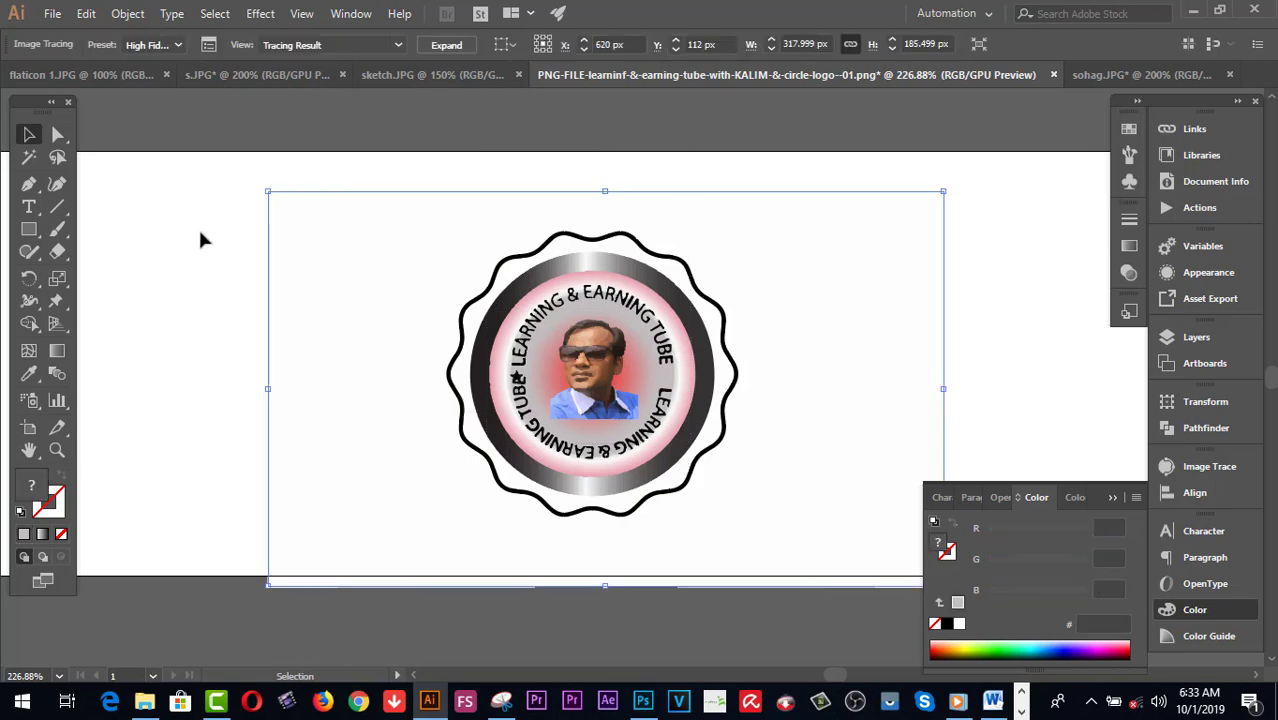
{"action": "left_click", "coordinate": [445, 45]}
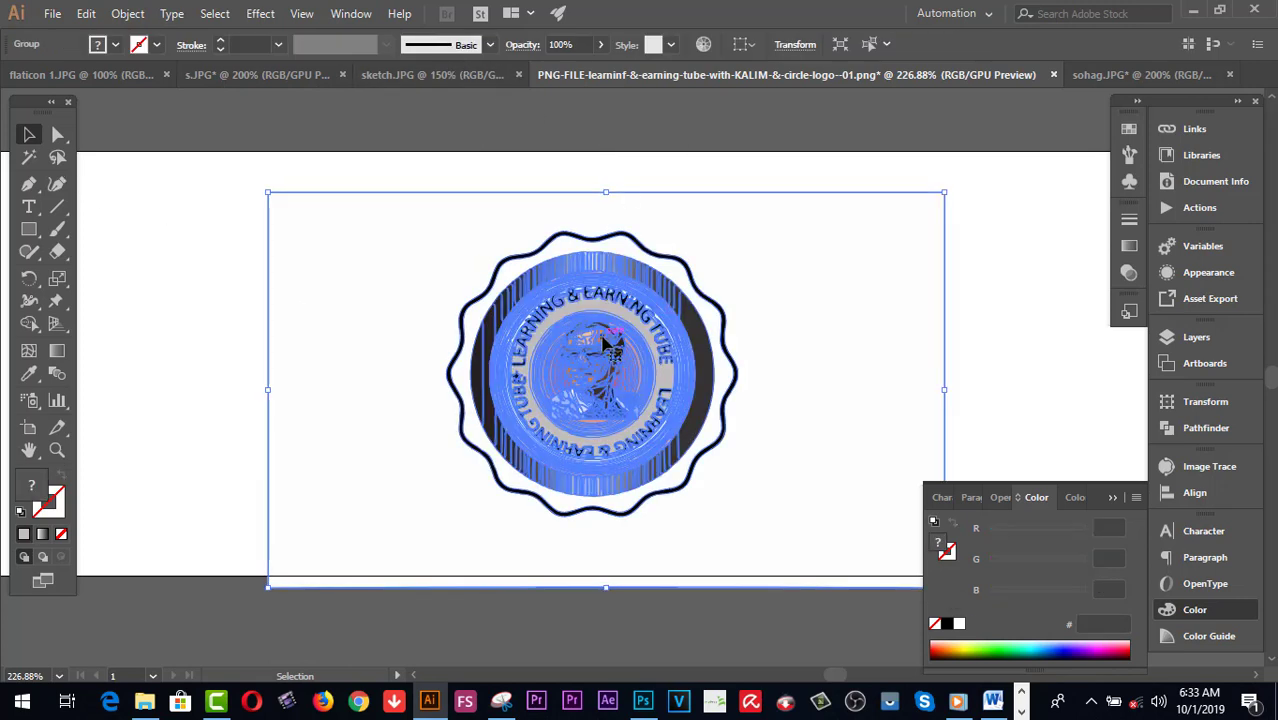
{"action": "left_click", "coordinate": [128, 16]}
{"action": "left_click", "coordinate": [205, 82]}
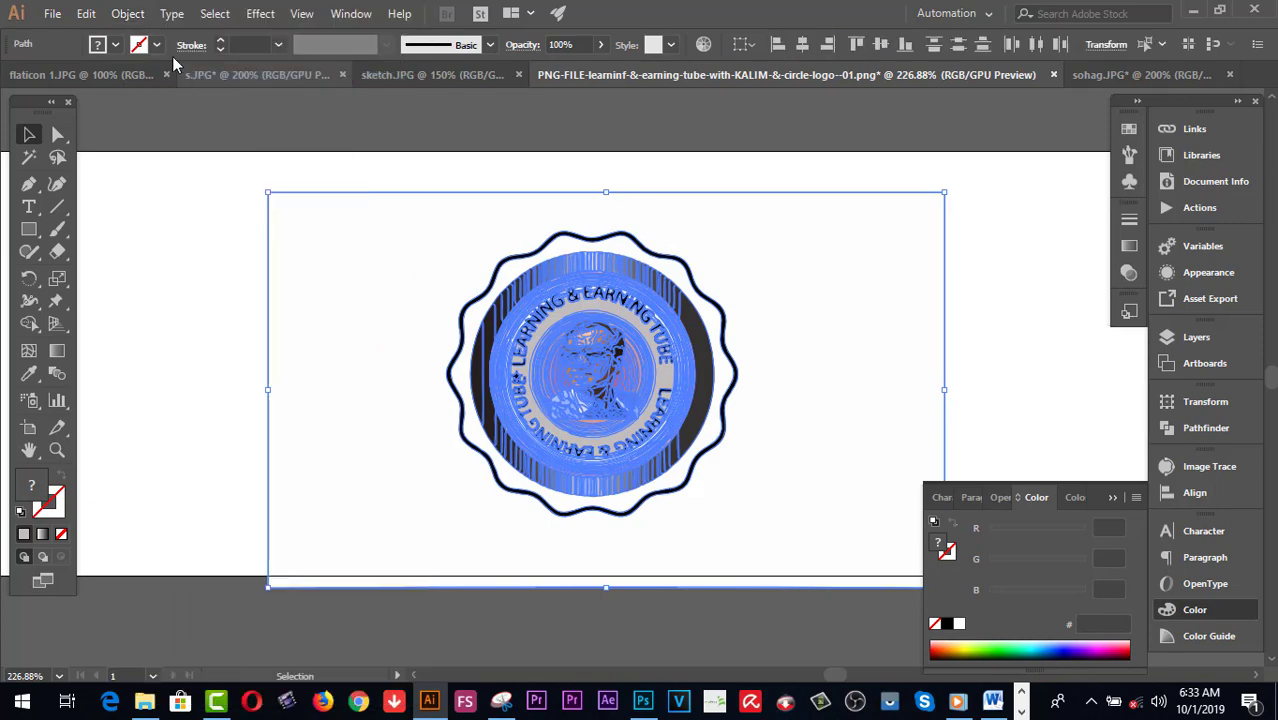
{"action": "left_click", "coordinate": [130, 14]}
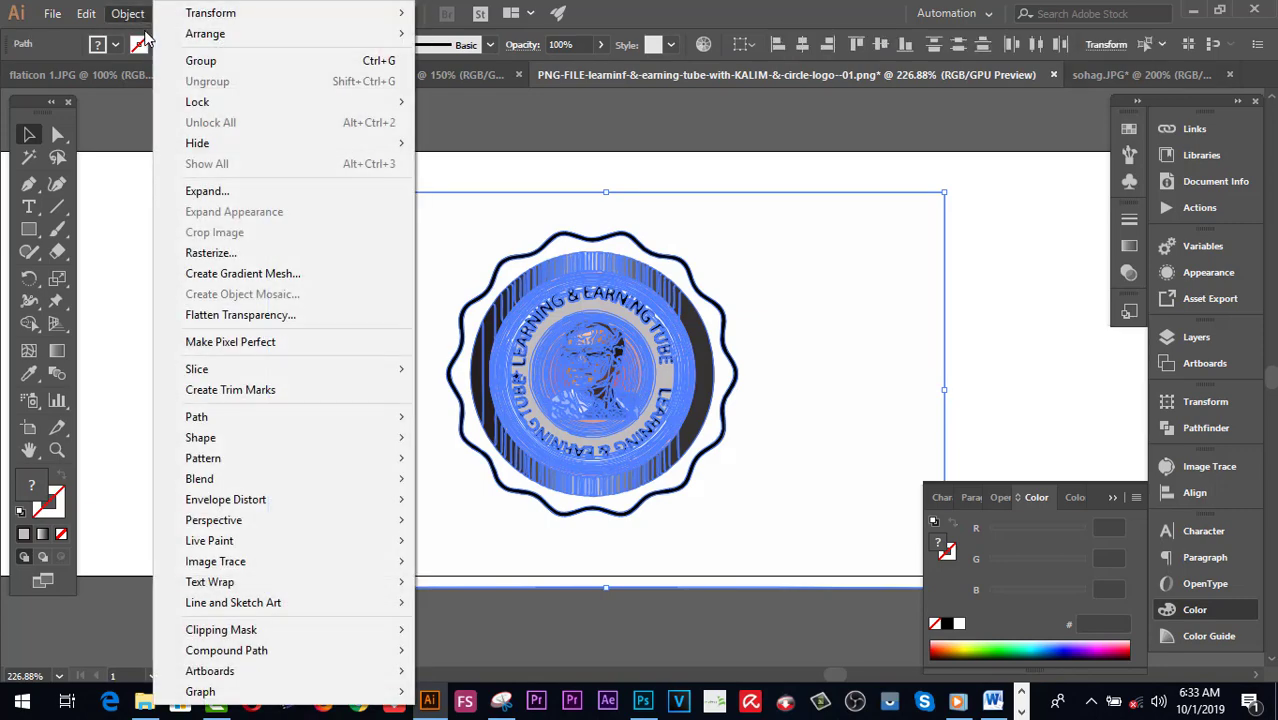
{"action": "left_click", "coordinate": [617, 176]}
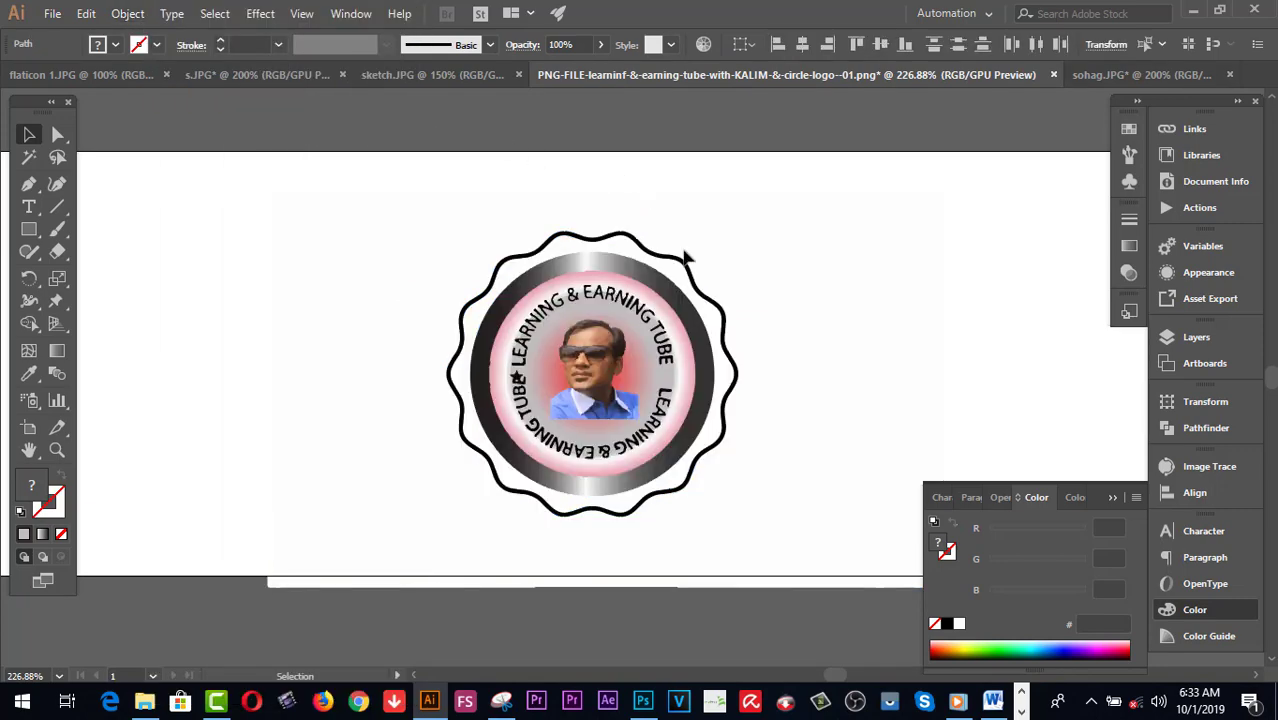
{"action": "left_click", "coordinate": [610, 280]}
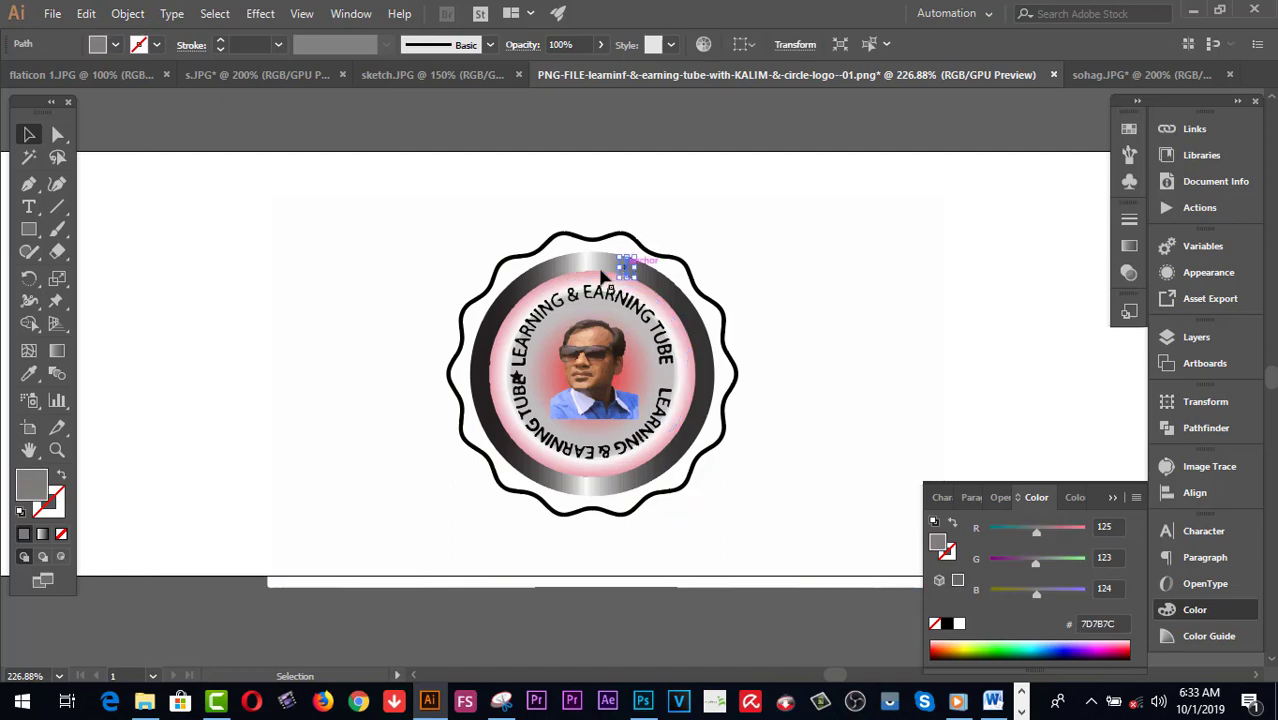
{"action": "left_click", "coordinate": [57, 450]}
{"action": "left_click", "coordinate": [728, 369]}
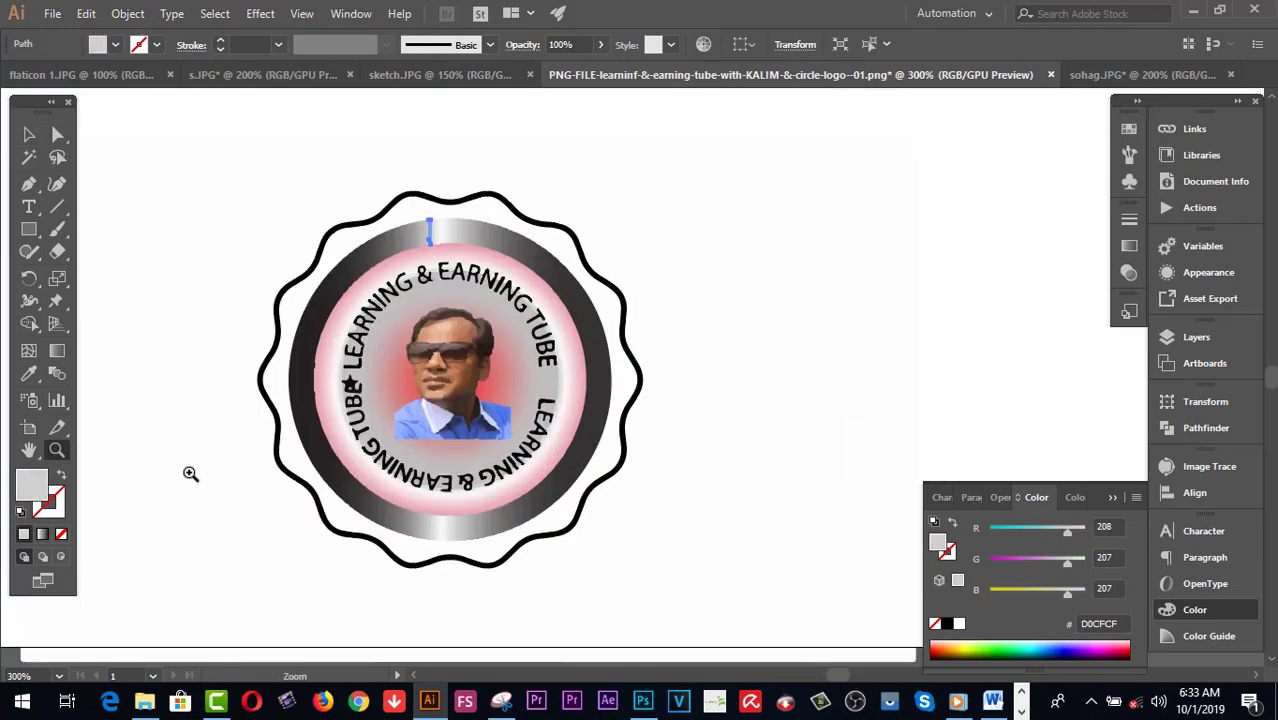
Drag the grey text-outline shape out of the badge and delete it.
{"action": "left_click", "coordinate": [338, 368]}
{"action": "key", "text": "v"}
{"action": "left_click", "coordinate": [505, 255]}
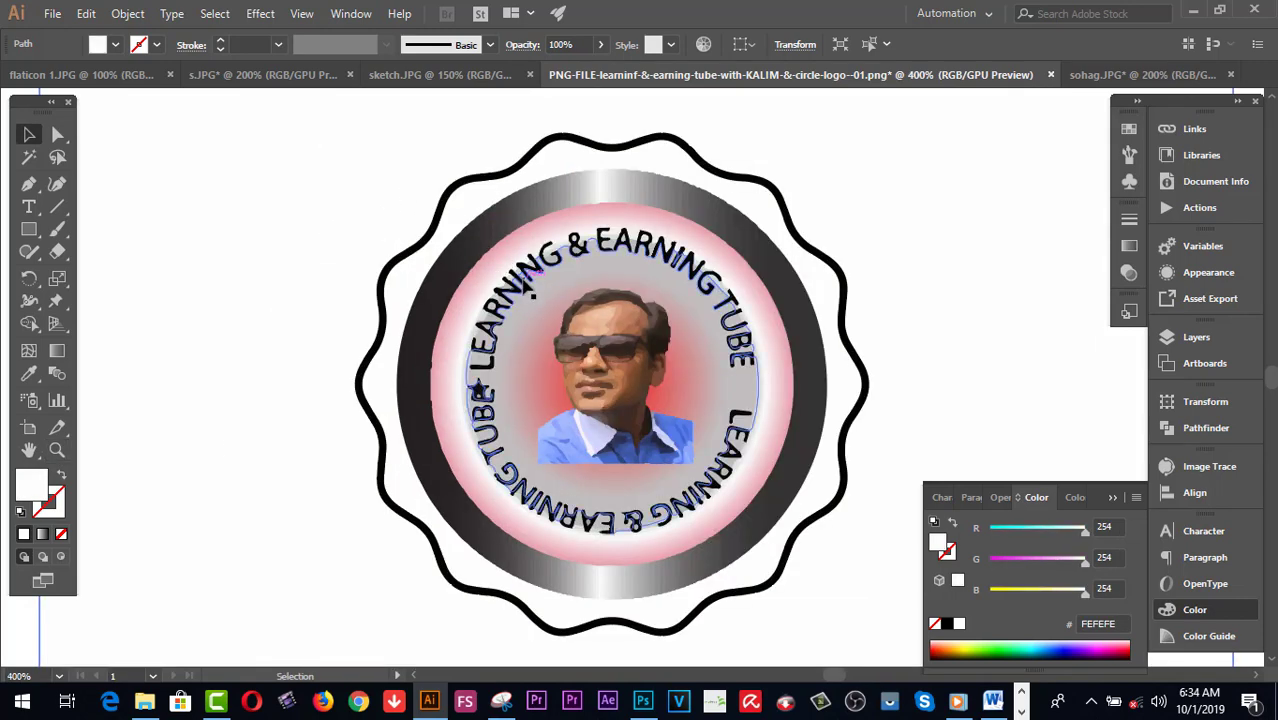
{"action": "left_click_drag", "start_coordinate": [505, 255], "coordinate": [135, 385]}
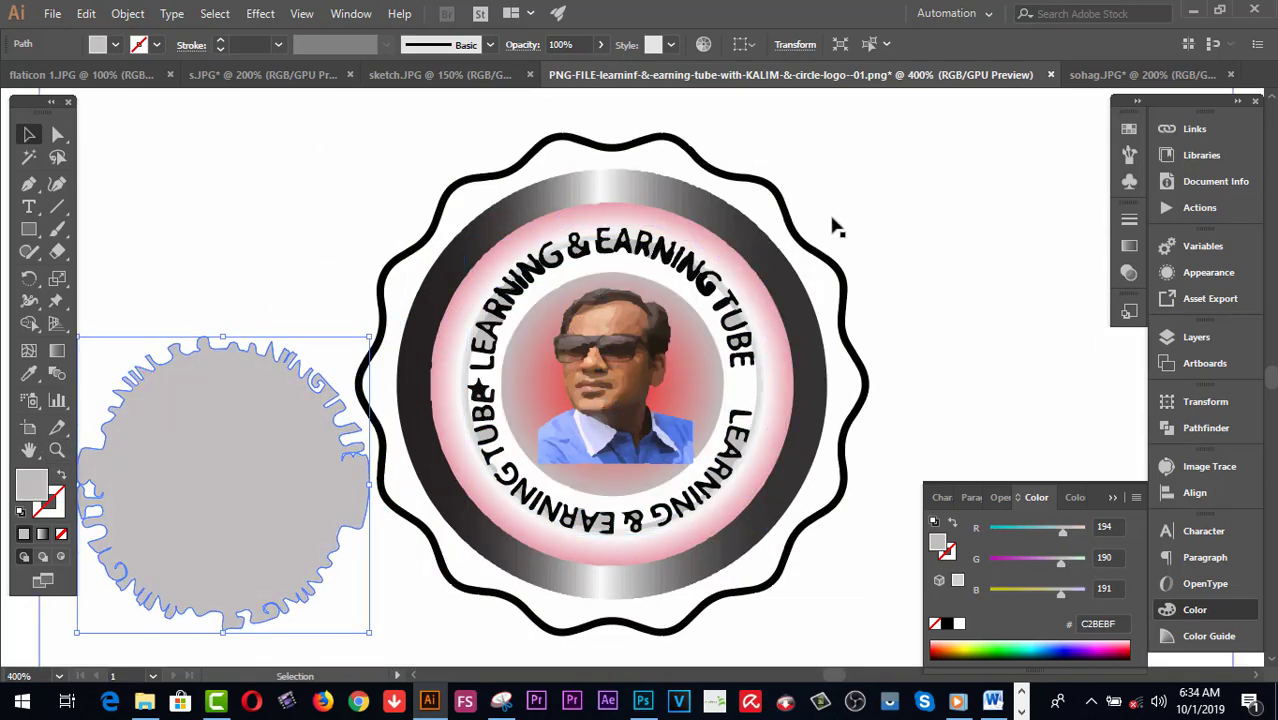
{"action": "left_click", "coordinate": [271, 248]}
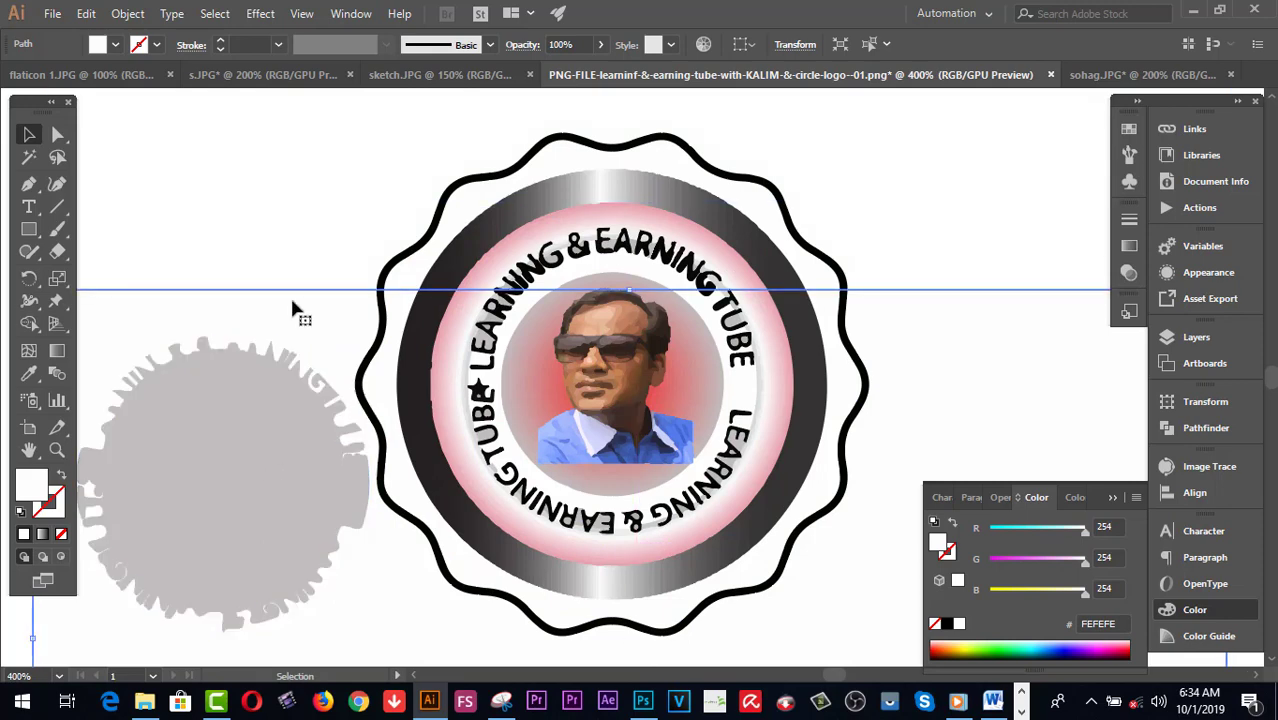
{"action": "left_click", "coordinate": [242, 462]}
{"action": "key", "text": "Delete"}
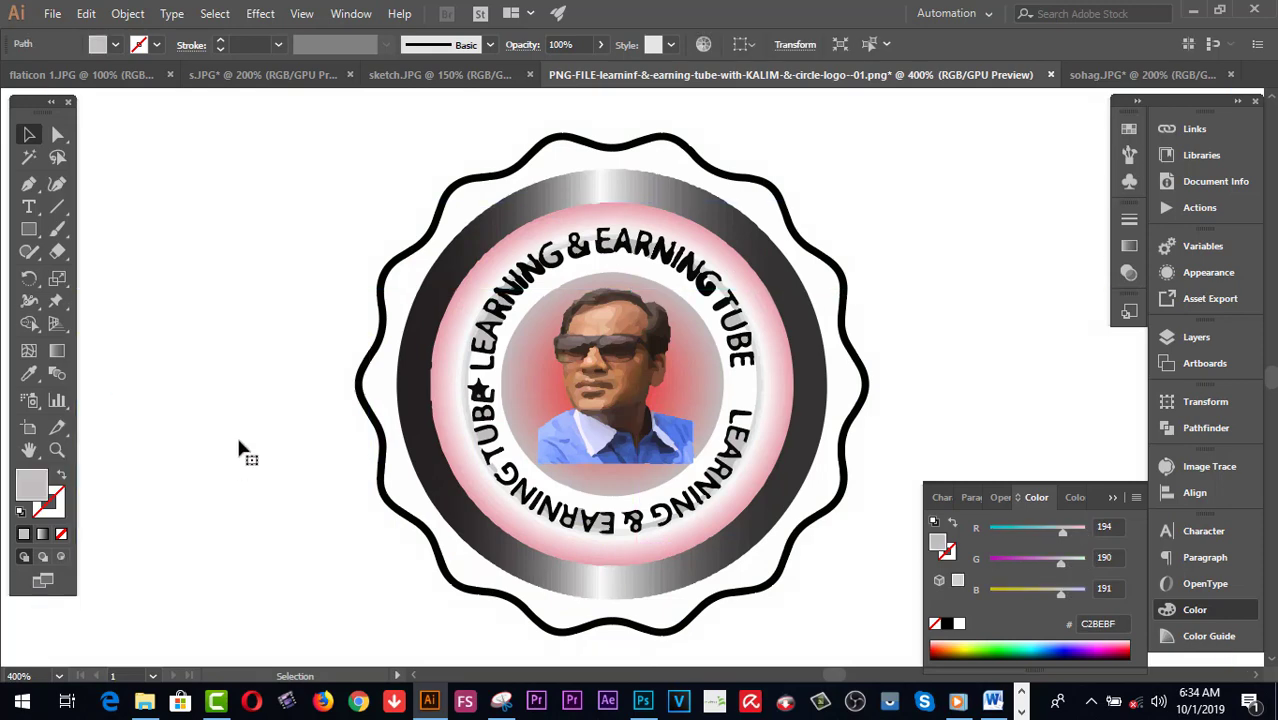
Select the wavy outer badge outline, move it aside and delete it.
{"action": "left_click", "coordinate": [642, 199]}
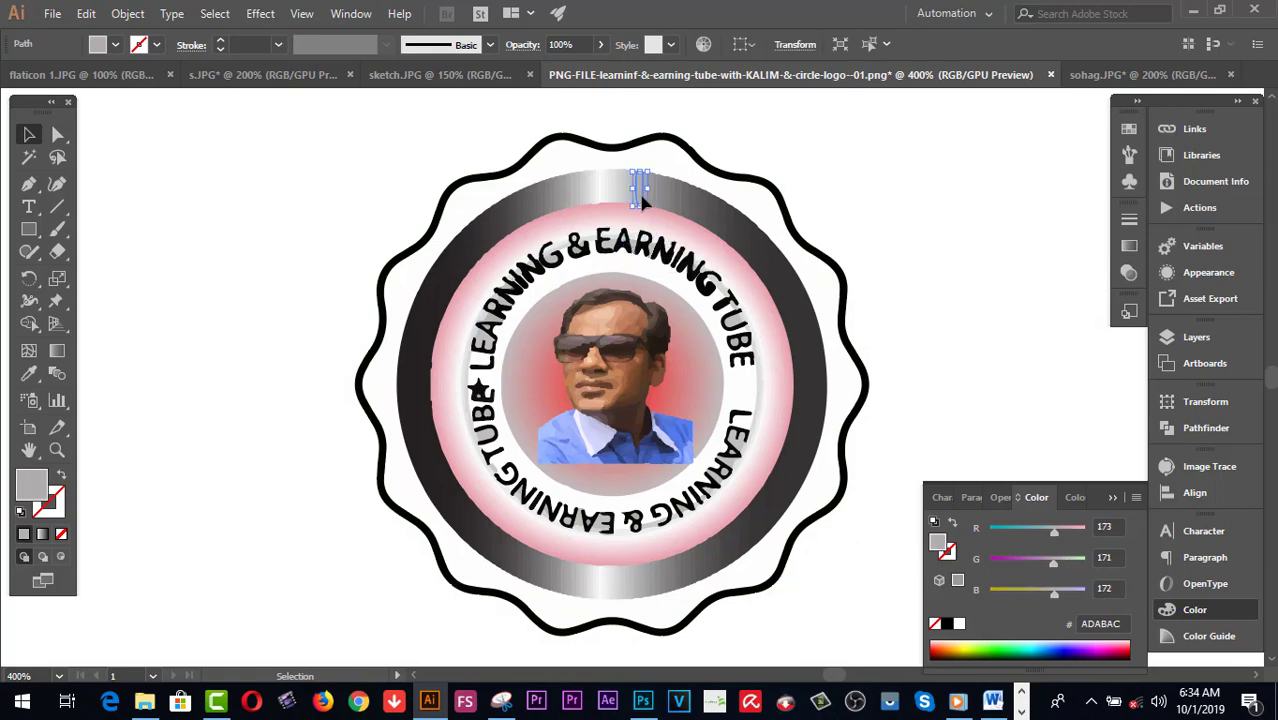
{"action": "left_click", "coordinate": [711, 212]}
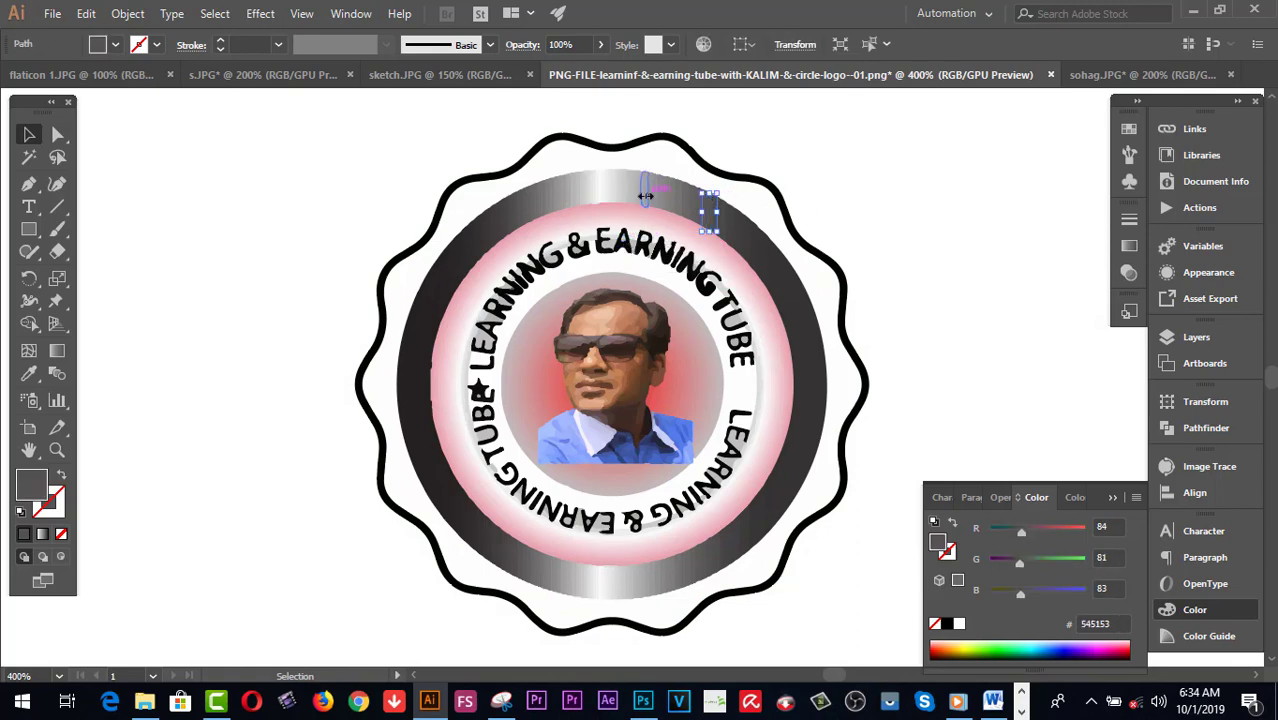
{"action": "left_click", "coordinate": [577, 190]}
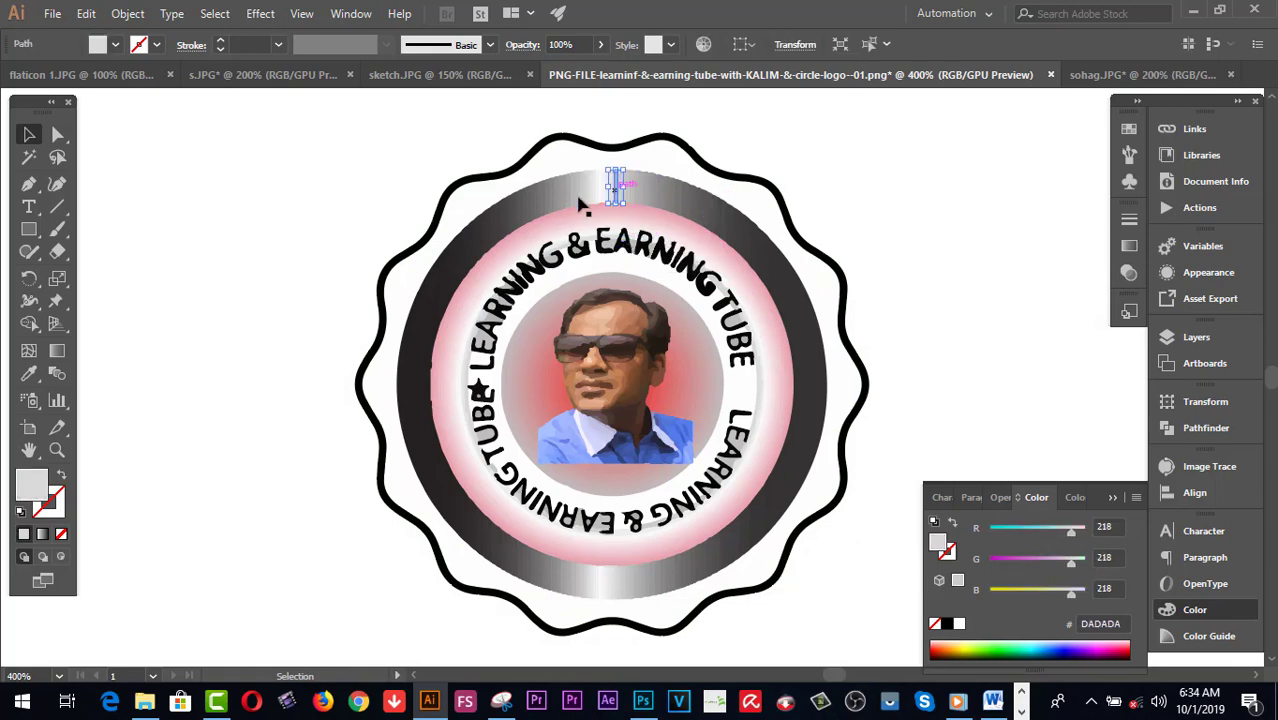
{"action": "left_click", "coordinate": [745, 190]}
{"action": "left_click_drag", "start_coordinate": [773, 209], "coordinate": [145, 408]}
{"action": "key", "text": "Delete"}
Fill the right-hand arc of the logo ring with crimson.
{"action": "left_click", "coordinate": [733, 223]}
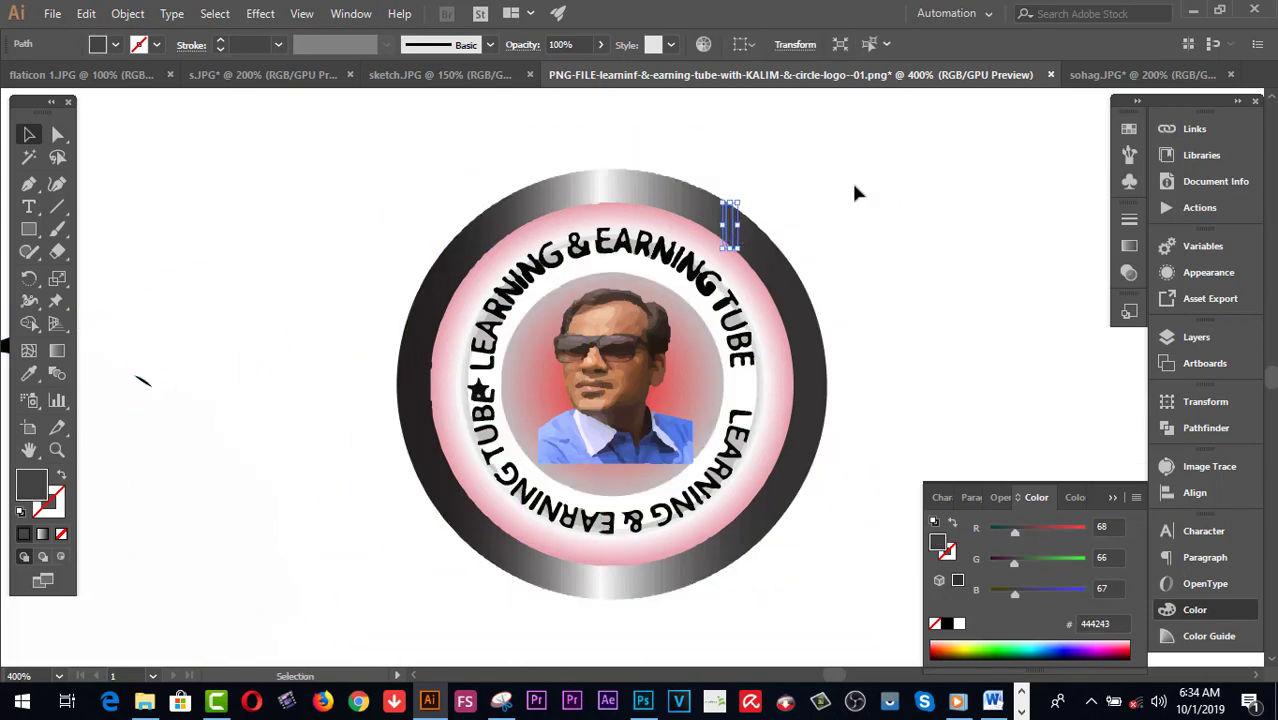
{"action": "left_click", "coordinate": [485, 207]}
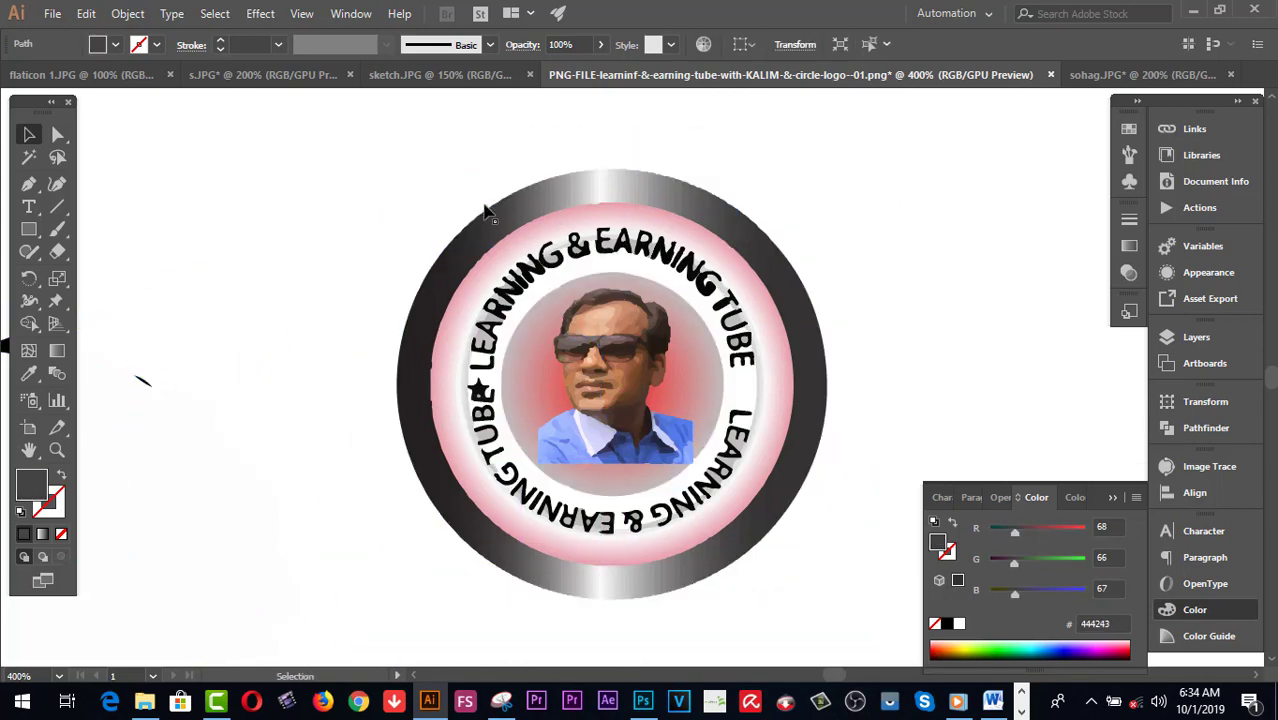
{"action": "left_click", "coordinate": [693, 414]}
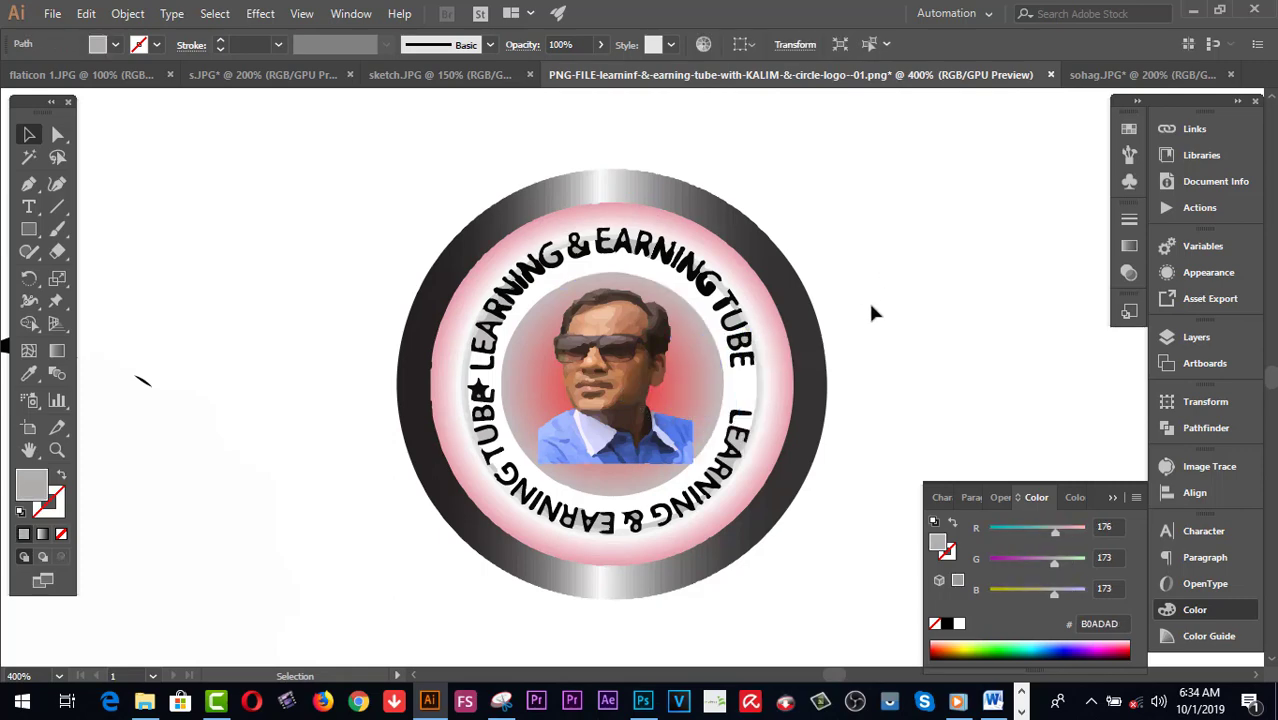
{"action": "left_click", "coordinate": [870, 313]}
{"action": "key", "text": "ctrl+a"}
{"action": "left_click", "coordinate": [1136, 496]}
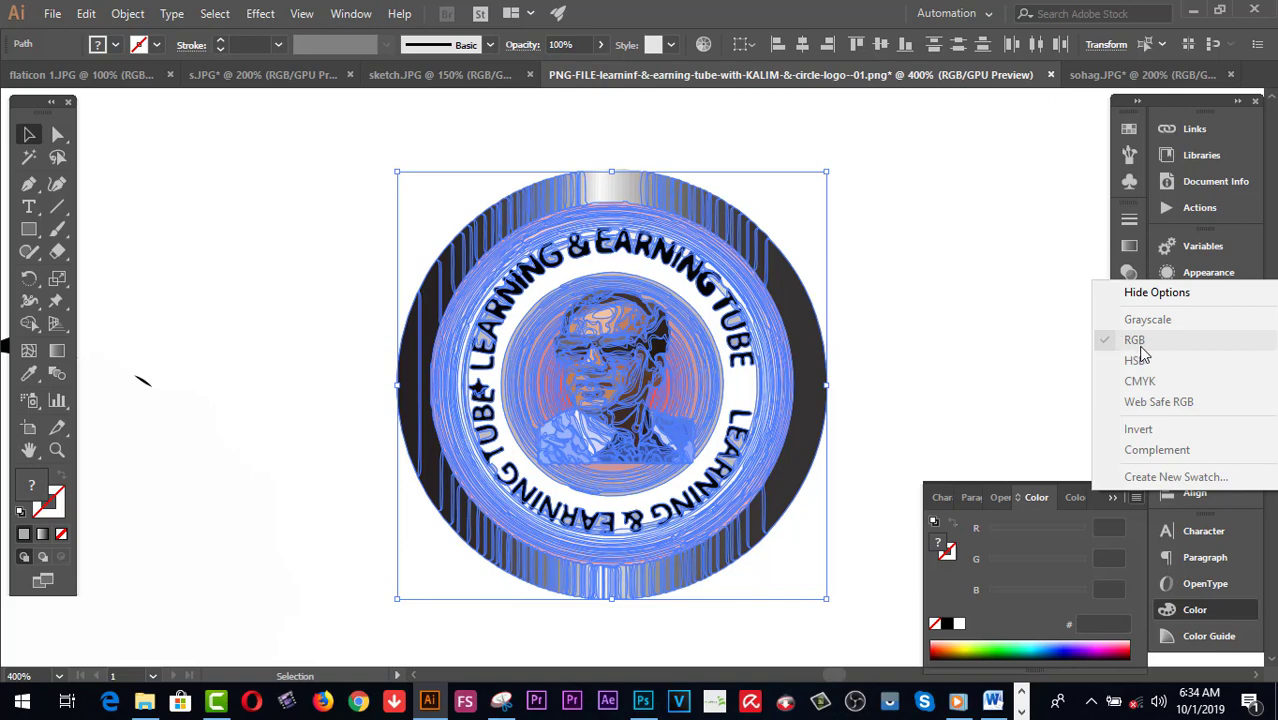
{"action": "left_click", "coordinate": [926, 277]}
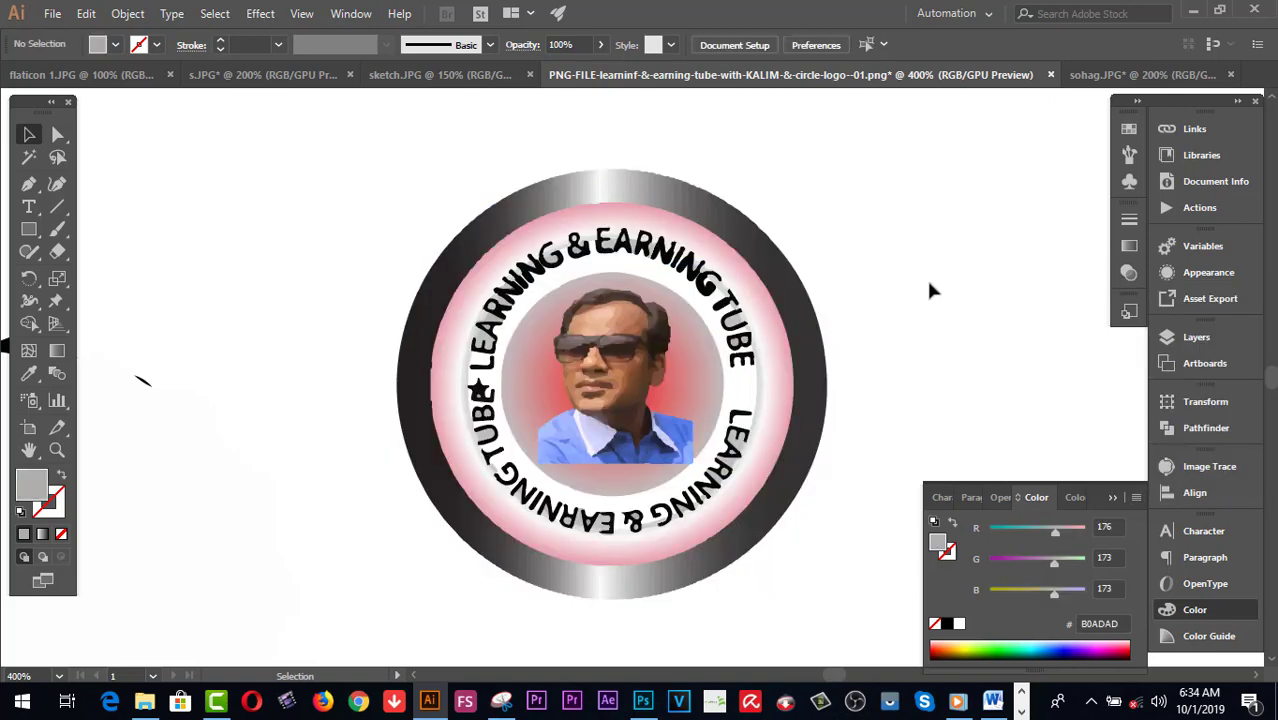
{"action": "left_click", "coordinate": [790, 268]}
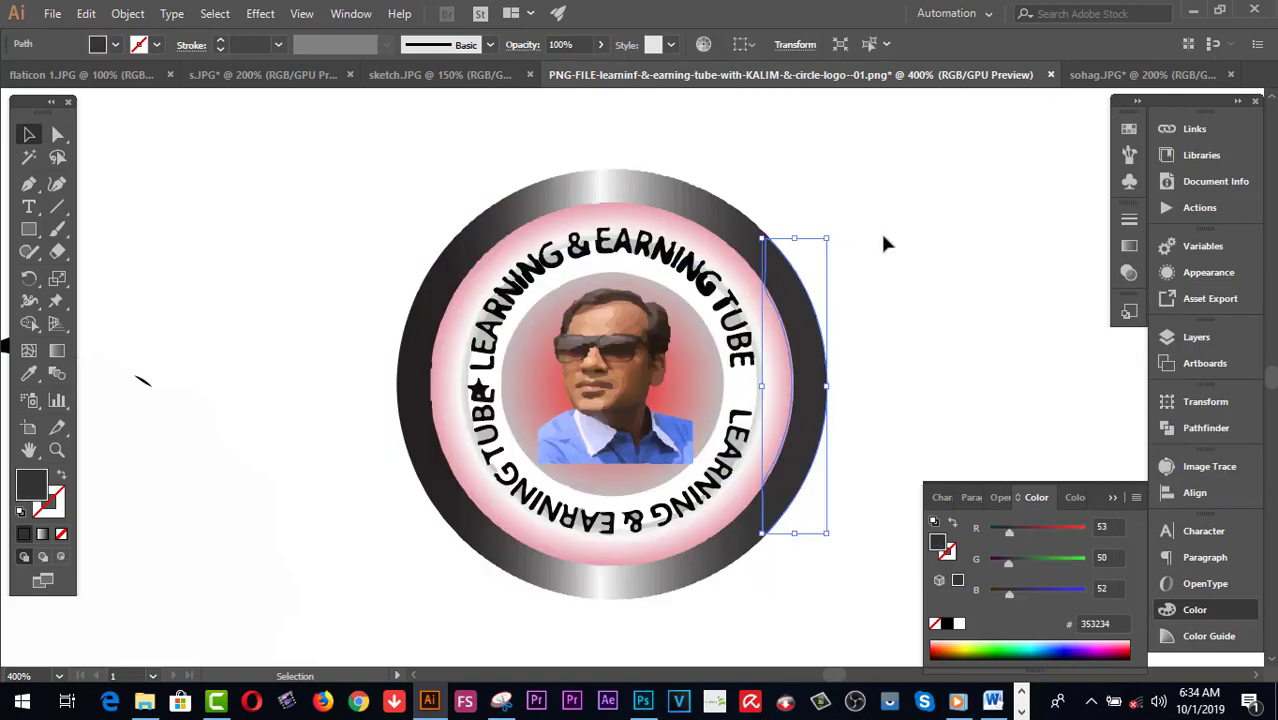
{"action": "left_click", "coordinate": [28, 376]}
{"action": "left_click", "coordinate": [947, 647]}
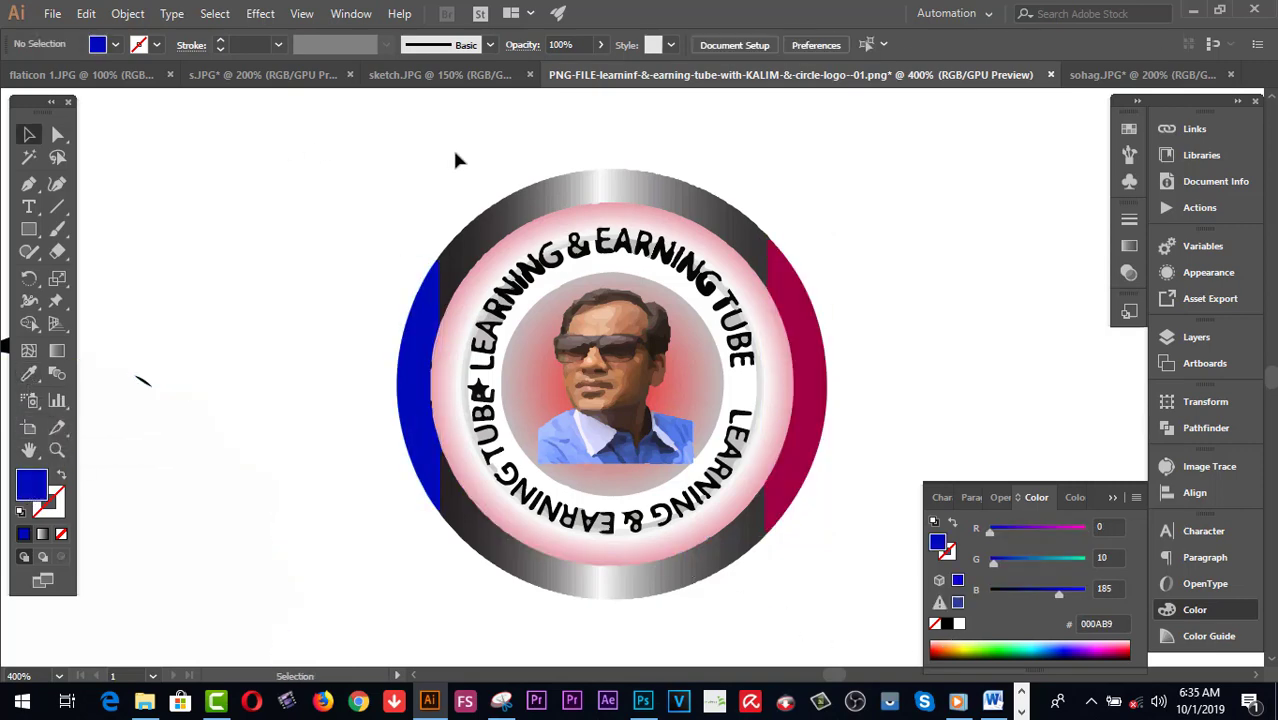
Colour the top ring slices green 00D052 and the bottom slices orange F17700.
{"action": "left_click_drag", "start_coordinate": [407, 141], "coordinate": [741, 190]}
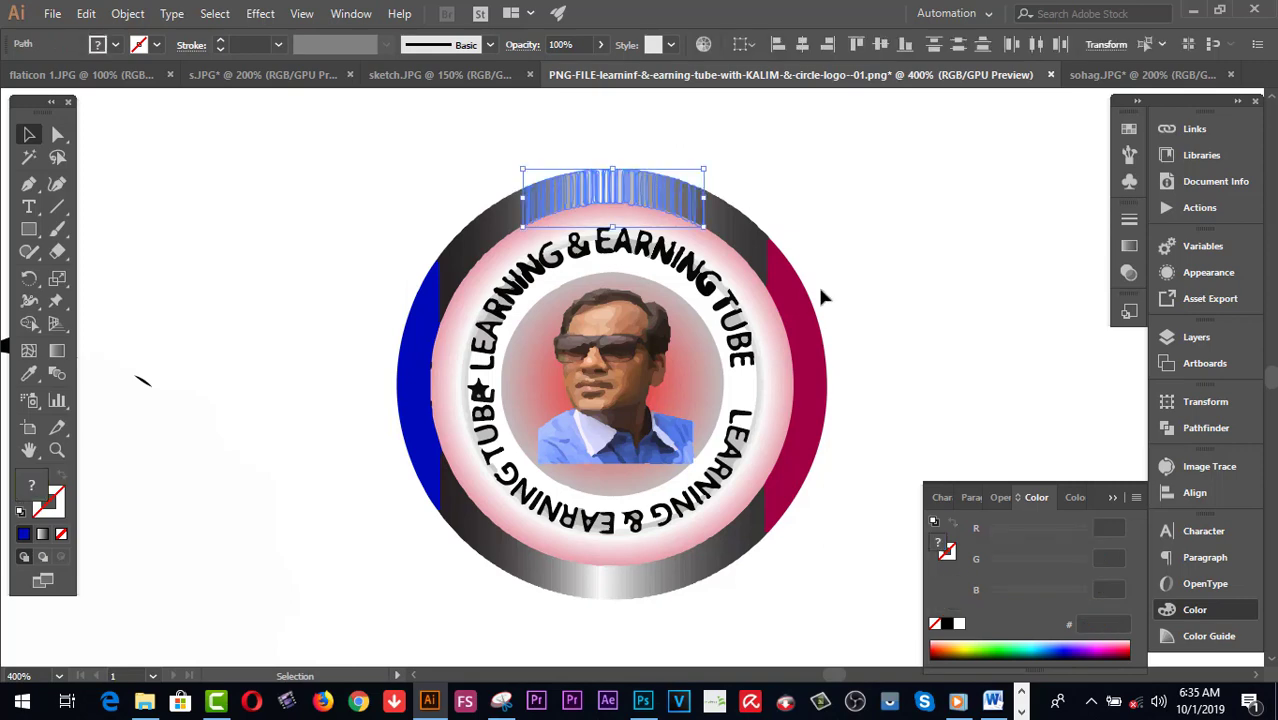
{"action": "left_click", "coordinate": [1012, 648]}
{"action": "left_click", "coordinate": [191, 167]}
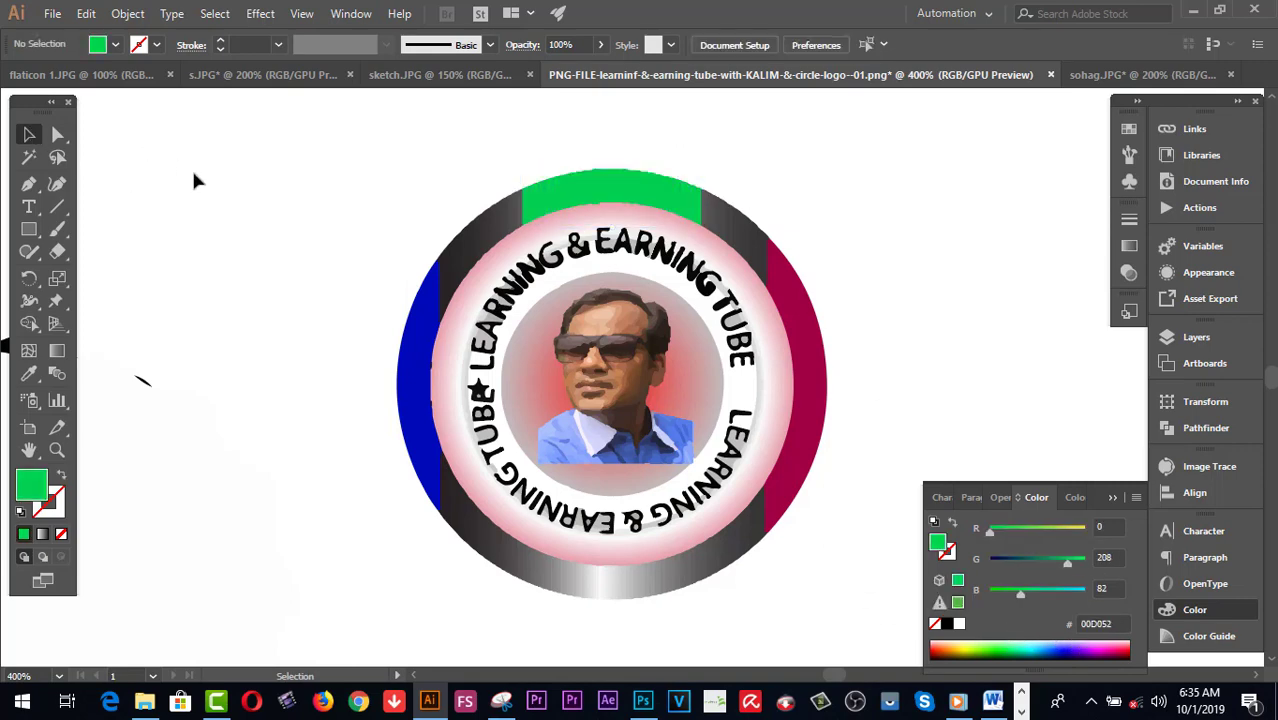
{"action": "left_click_drag", "start_coordinate": [548, 608], "coordinate": [546, 600]}
{"action": "key", "text": "i"}
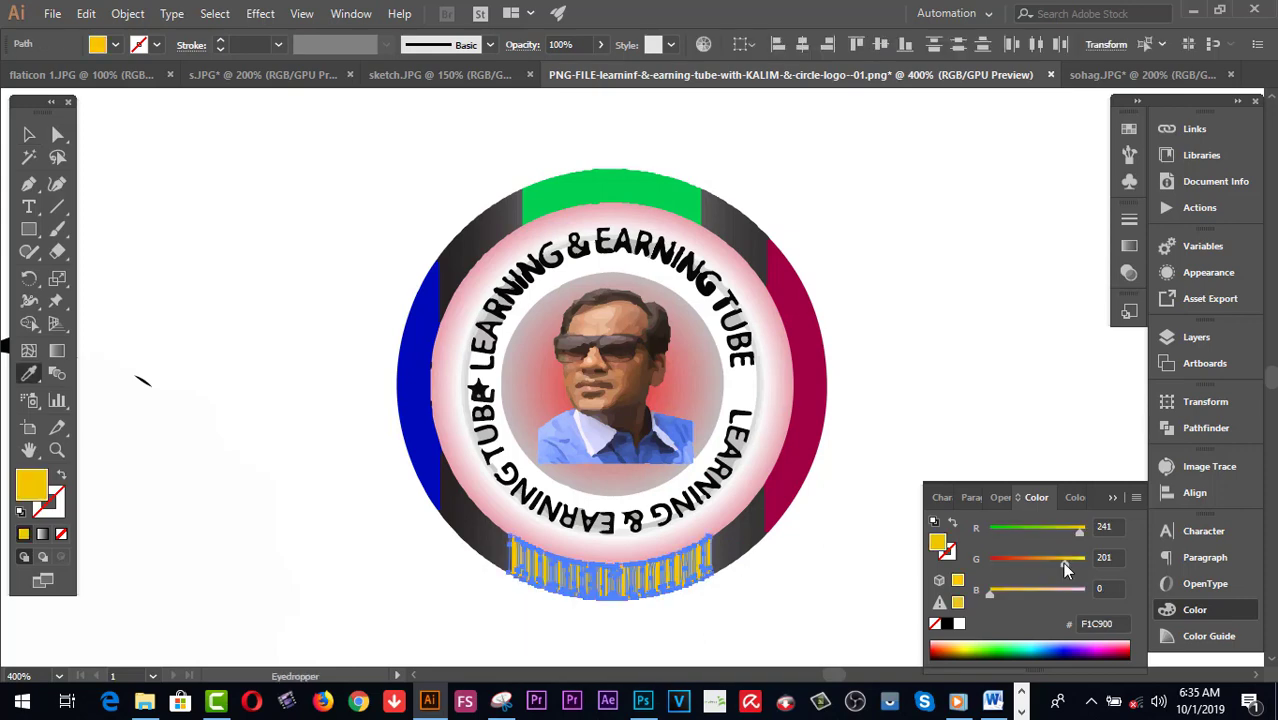
{"action": "left_click_drag", "start_coordinate": [1063, 563], "coordinate": [1033, 560]}
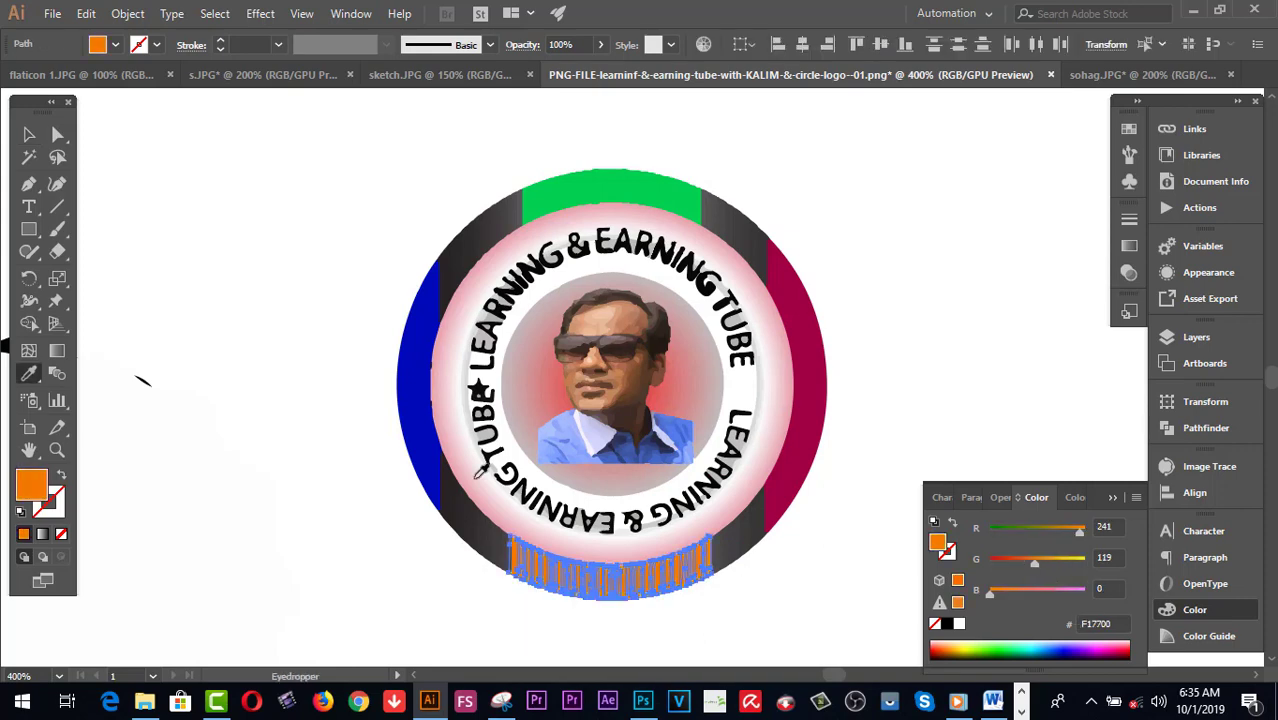
{"action": "left_click", "coordinate": [29, 134]}
{"action": "left_click", "coordinate": [214, 131]}
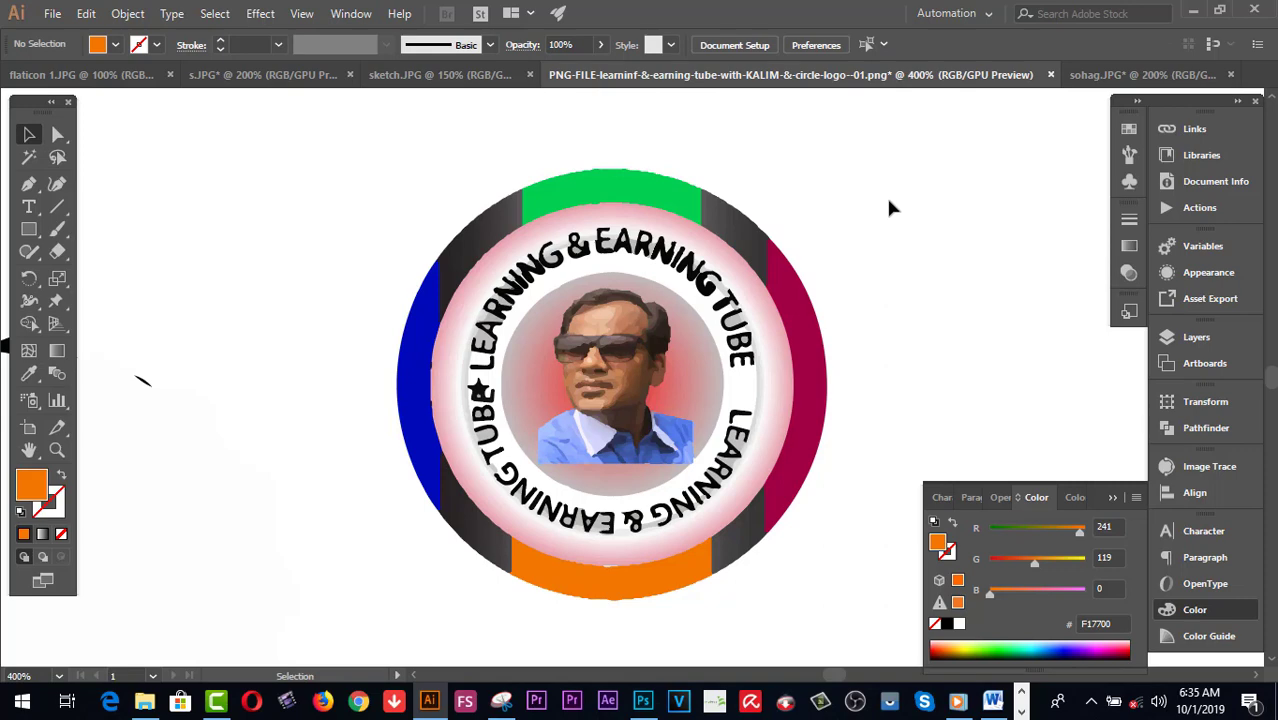
In sketch.JPG, Image Trace the sketch image and move the traced result down-left.
{"action": "left_click", "coordinate": [478, 82]}
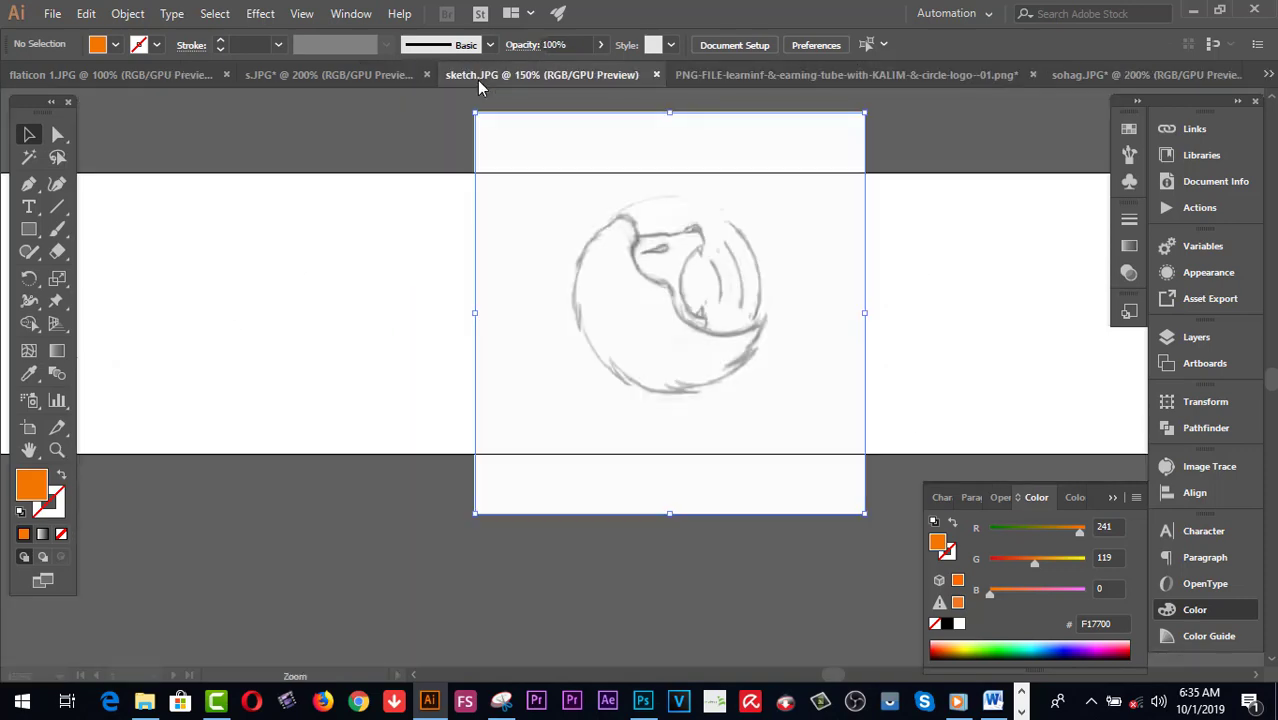
{"action": "left_click", "coordinate": [687, 373]}
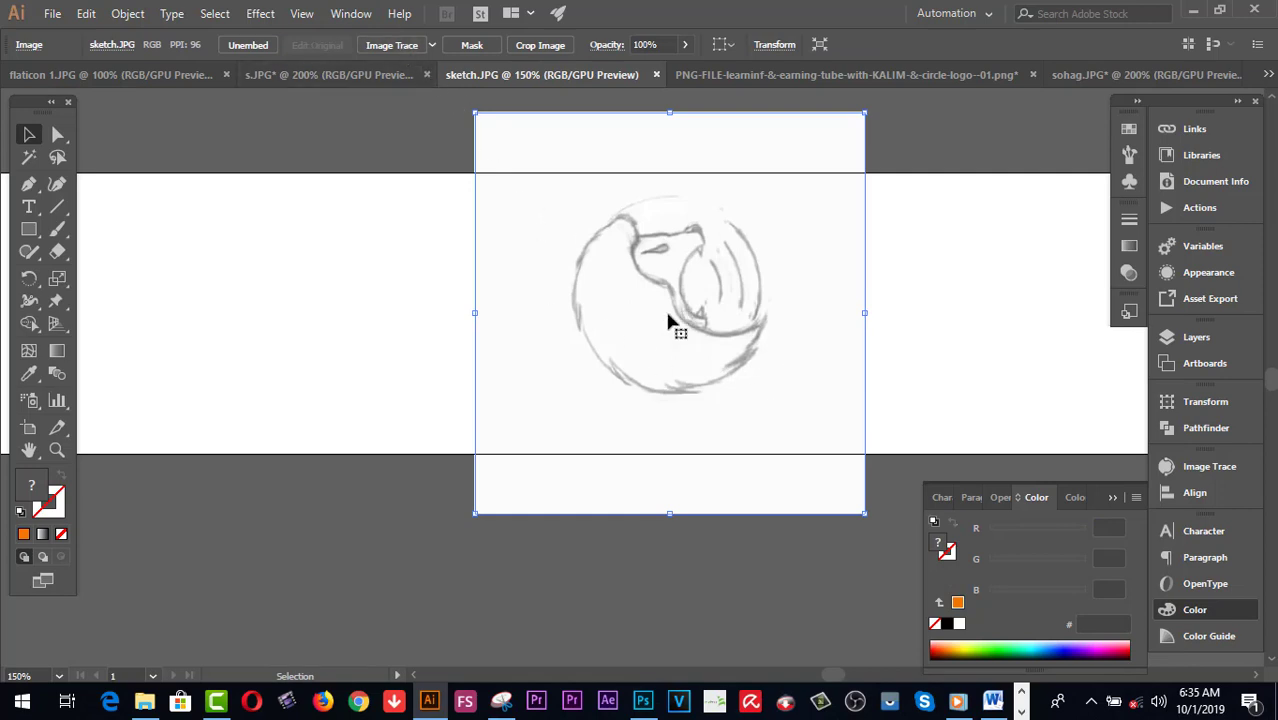
{"action": "left_click", "coordinate": [390, 45]}
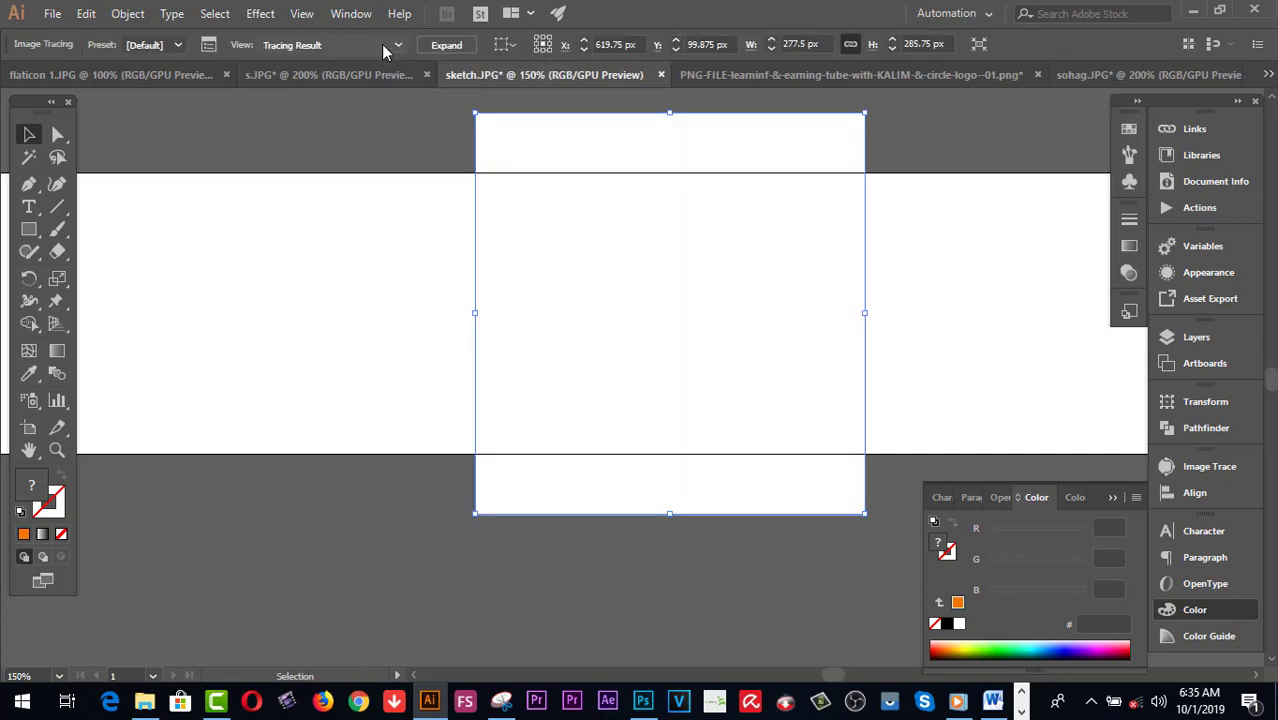
{"action": "left_click", "coordinate": [960, 275]}
{"action": "left_click", "coordinate": [619, 408]}
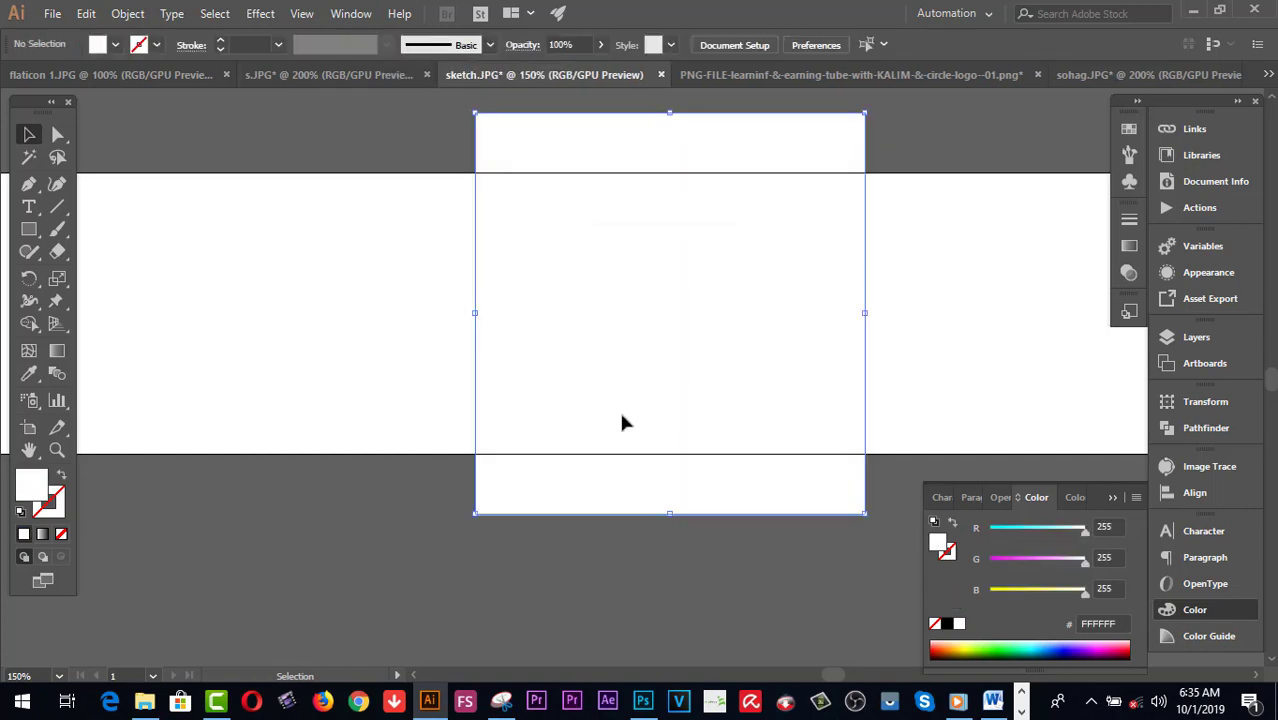
{"action": "left_click", "coordinate": [128, 14]}
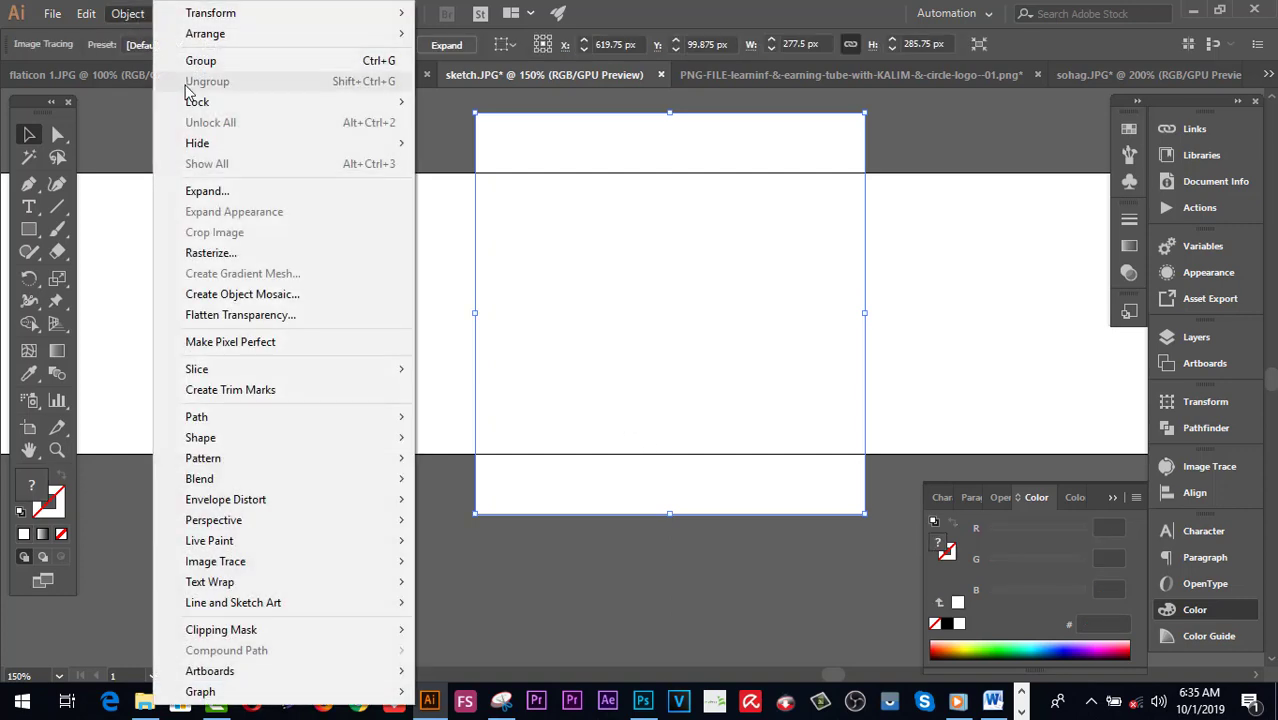
{"action": "left_click", "coordinate": [636, 265]}
{"action": "mouse_move", "coordinate": [563, 272]}
{"action": "left_mouse_down"}
{"action": "mouse_move", "coordinate": [351, 419]}
{"action": "mouse_move", "coordinate": [180, 437]}
{"action": "left_mouse_up"}
{"action": "left_click", "coordinate": [743, 359]}
Undo back to the original untraced sketch, then switch to the s.JPG document.
{"action": "key", "text": "ctrl+z"}
{"action": "key", "text": "ctrl+z"}
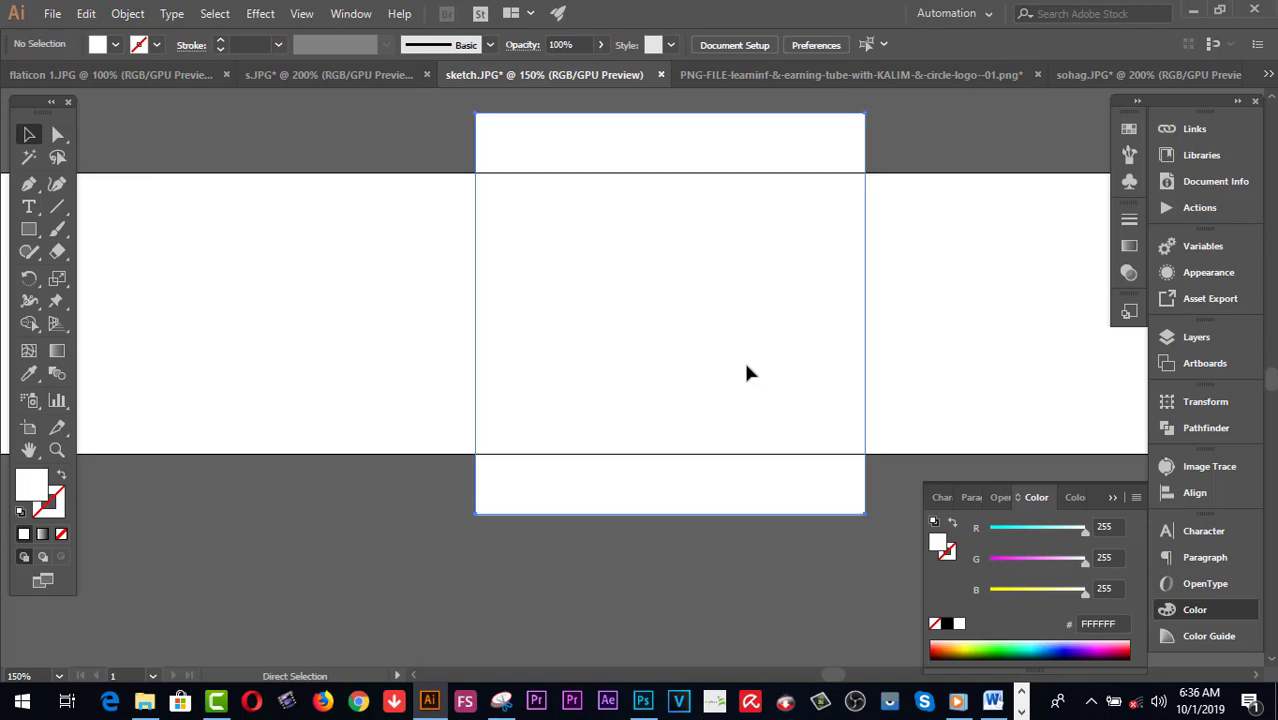
{"action": "key", "text": "ctrl+z"}
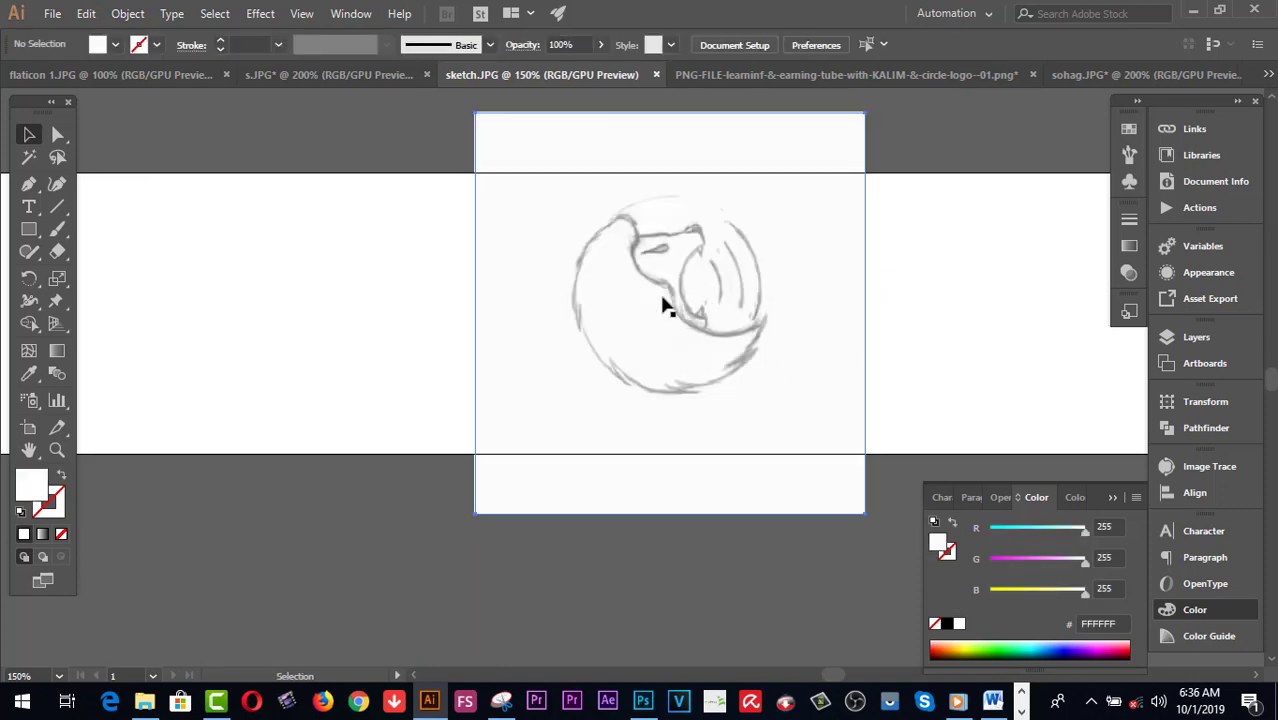
{"action": "key", "text": "ctrl+shift+z"}
{"action": "left_click", "coordinate": [396, 262]}
{"action": "left_click", "coordinate": [352, 74]}
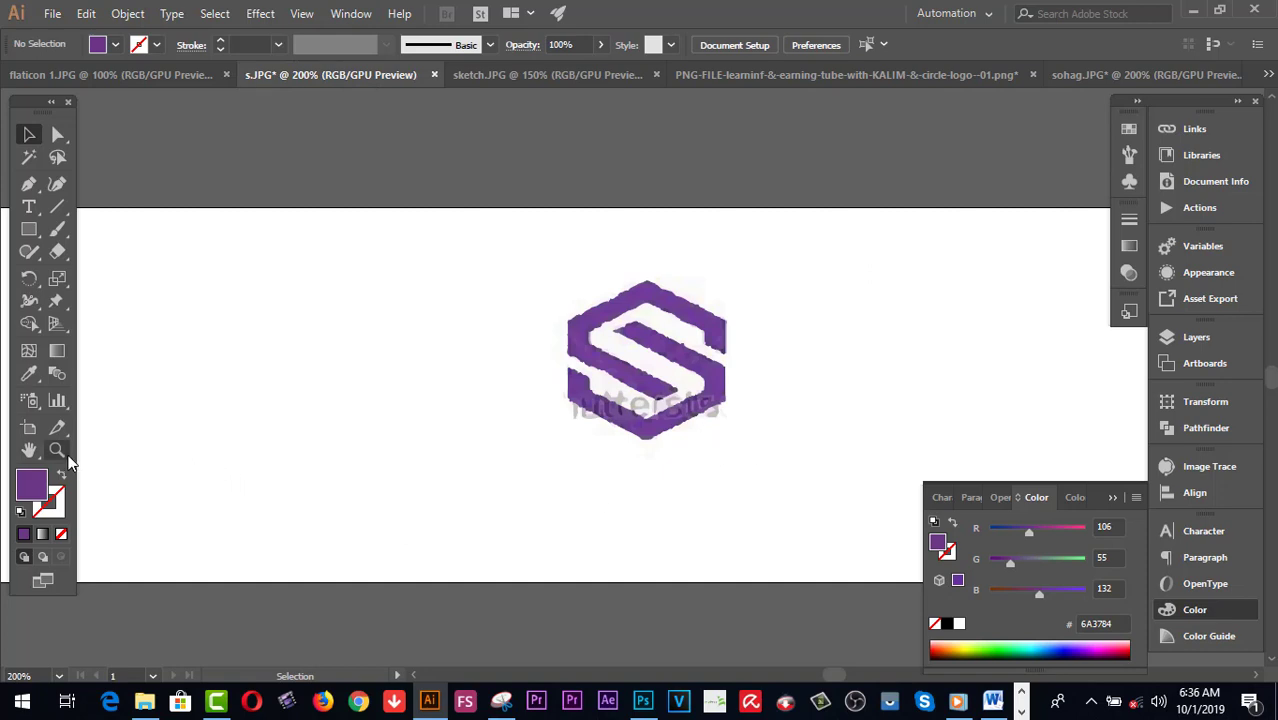
Zoom in to 400% on the S logo and marquee-select its traced paths to inspect them.
{"action": "left_click", "coordinate": [57, 450]}
{"action": "left_click", "coordinate": [690, 451]}
{"action": "left_click", "coordinate": [683, 387]}
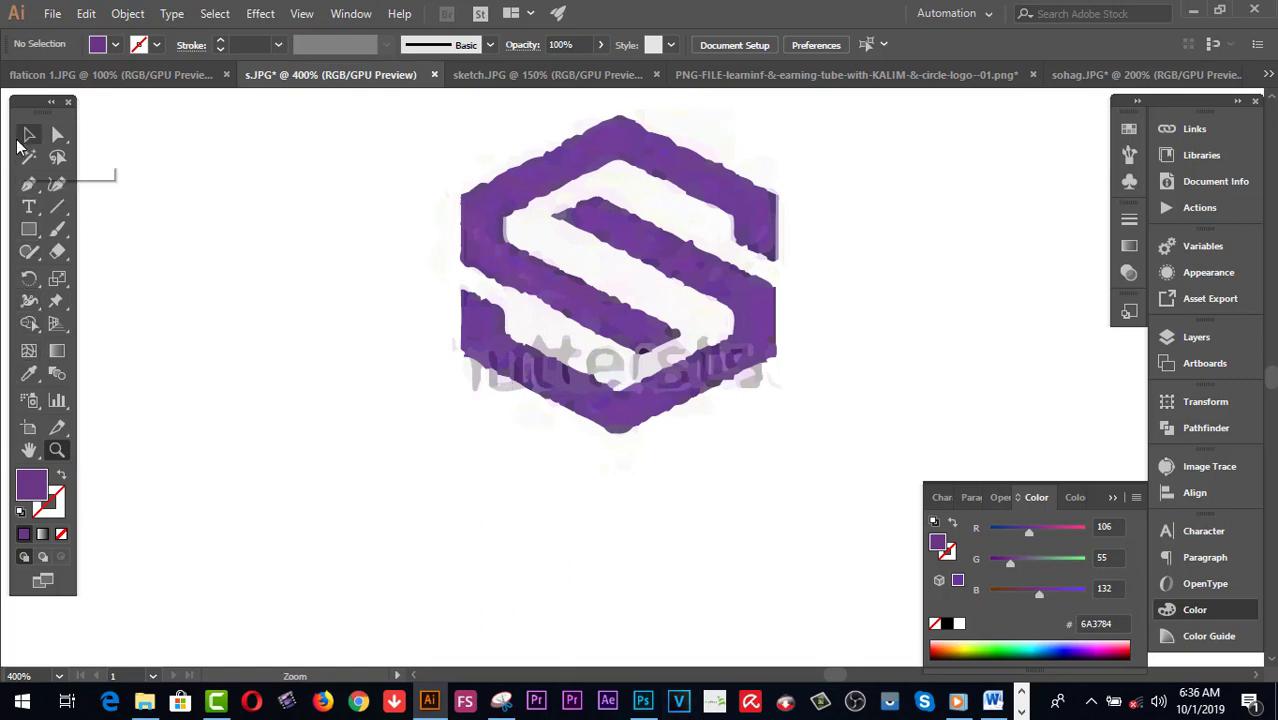
{"action": "left_click", "coordinate": [29, 135]}
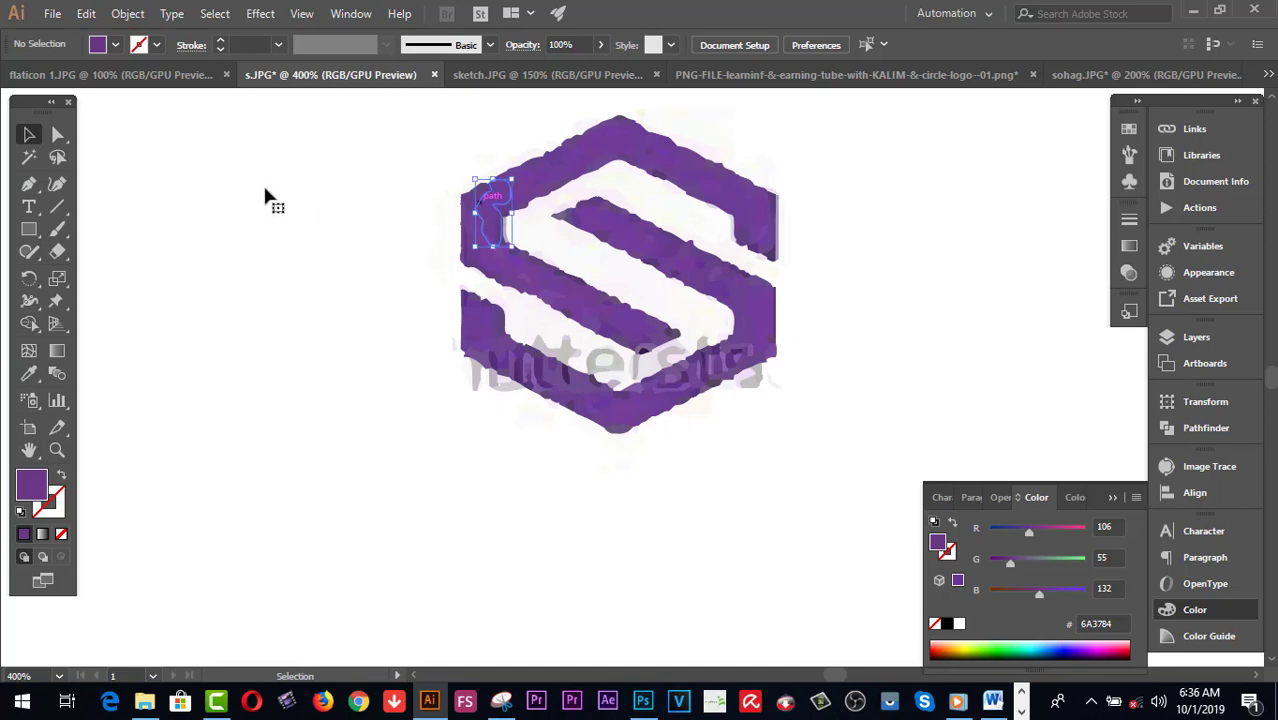
{"action": "mouse_move", "coordinate": [238, 156]}
{"action": "left_mouse_down"}
{"action": "mouse_move", "coordinate": [746, 480]}
{"action": "mouse_move", "coordinate": [782, 538]}
{"action": "left_mouse_up"}
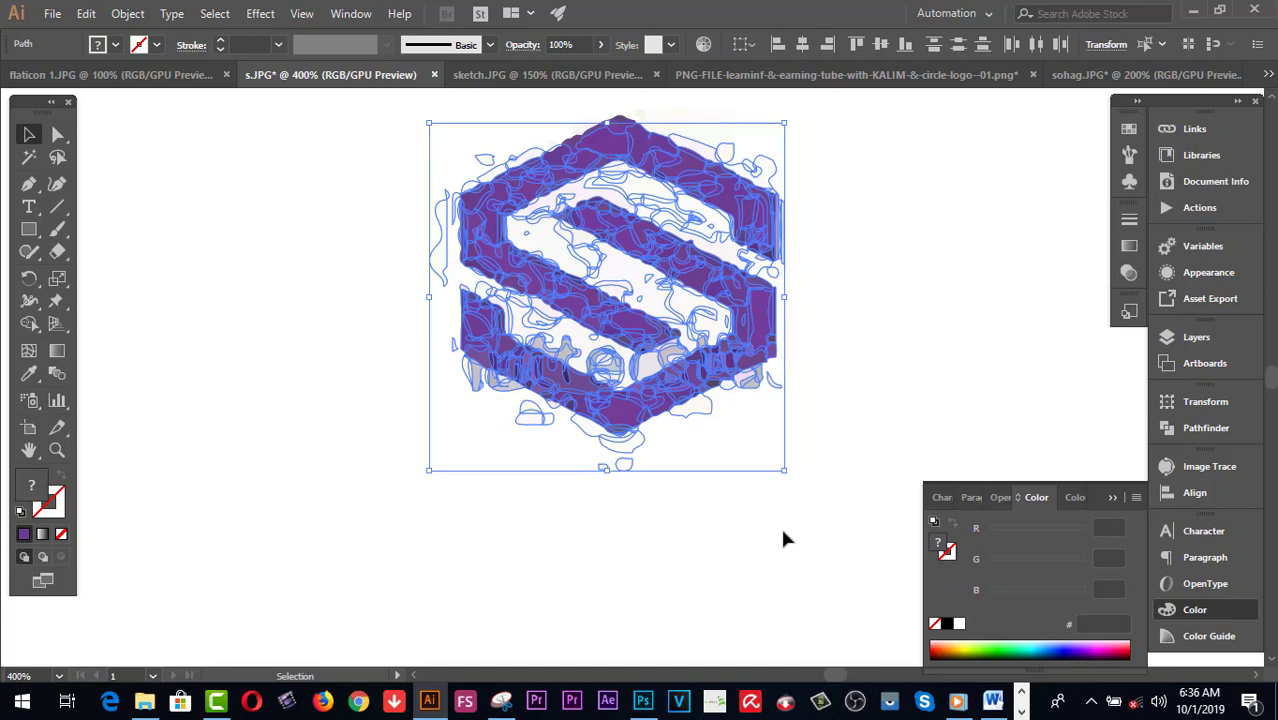
{"action": "left_click", "coordinate": [782, 538]}
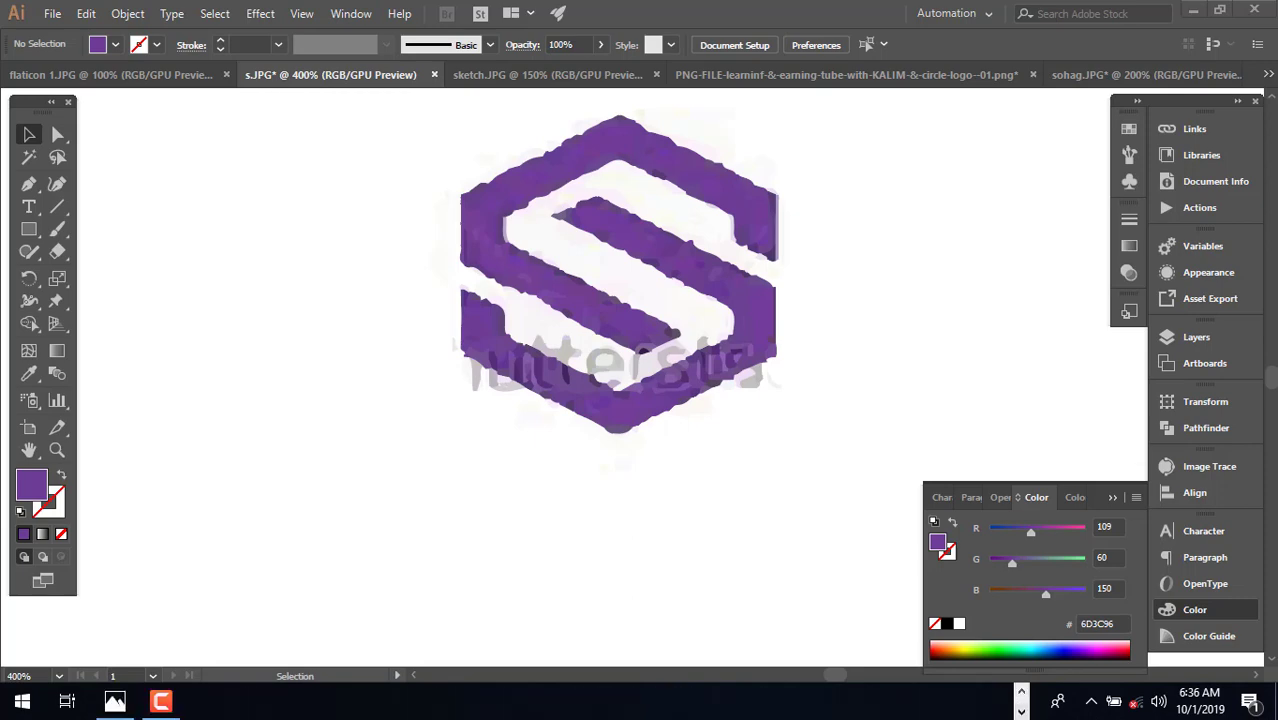
Open the flaticon 1.JPG screenshot in Photos and minimize the Snipping Tool window.
{"action": "left_click", "coordinate": [113, 705]}
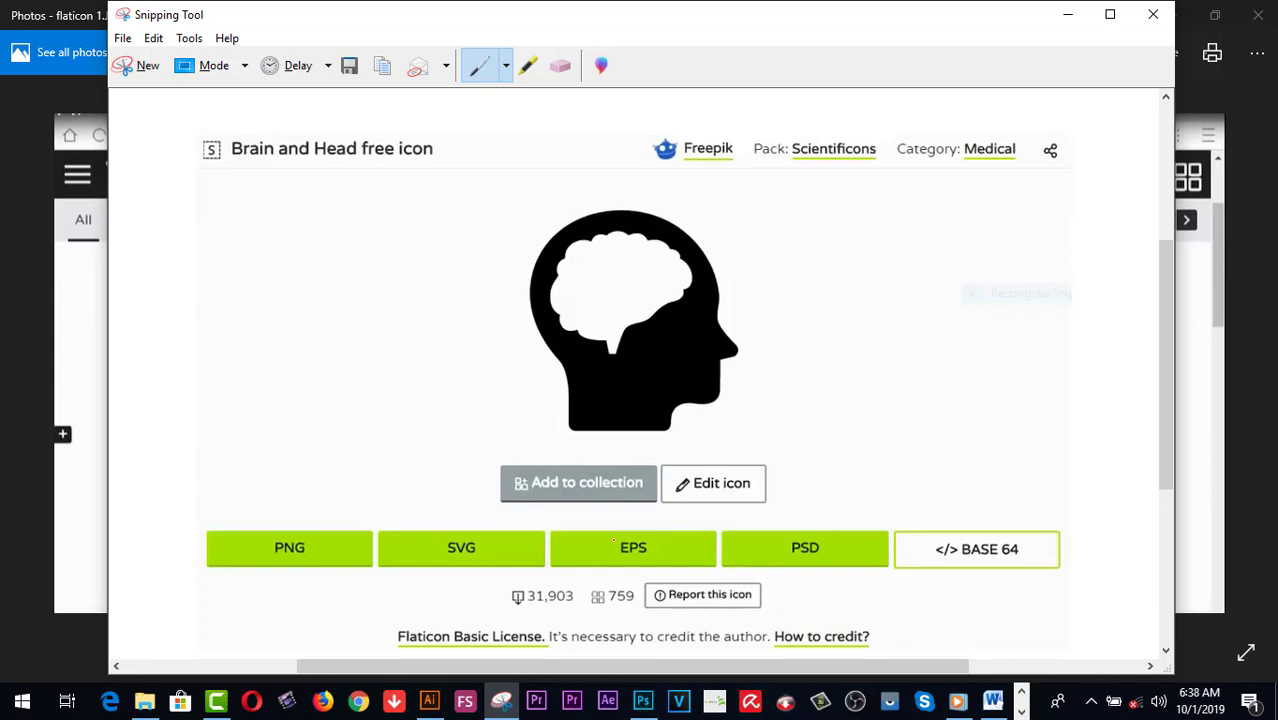
{"action": "left_click", "coordinate": [1066, 22]}
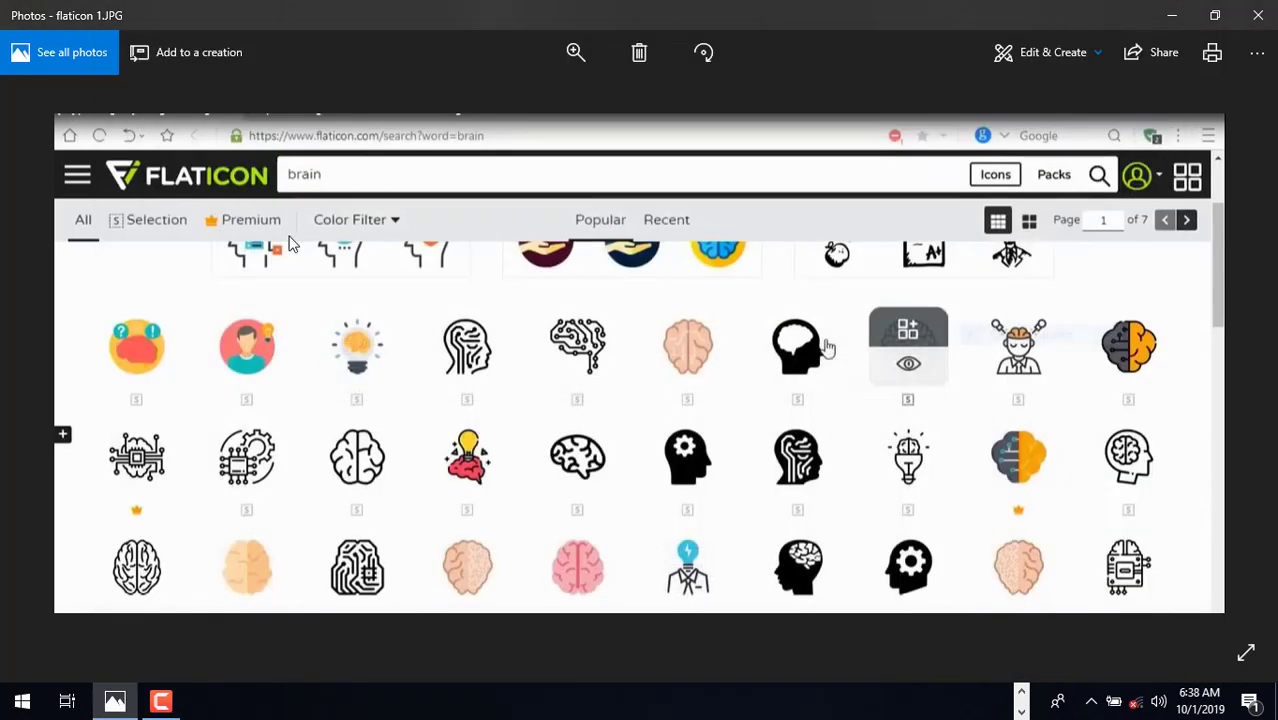
Minimize the Photos viewer to bring back the s.JPG document with the purple S logo.
{"action": "left_click", "coordinate": [1168, 15]}
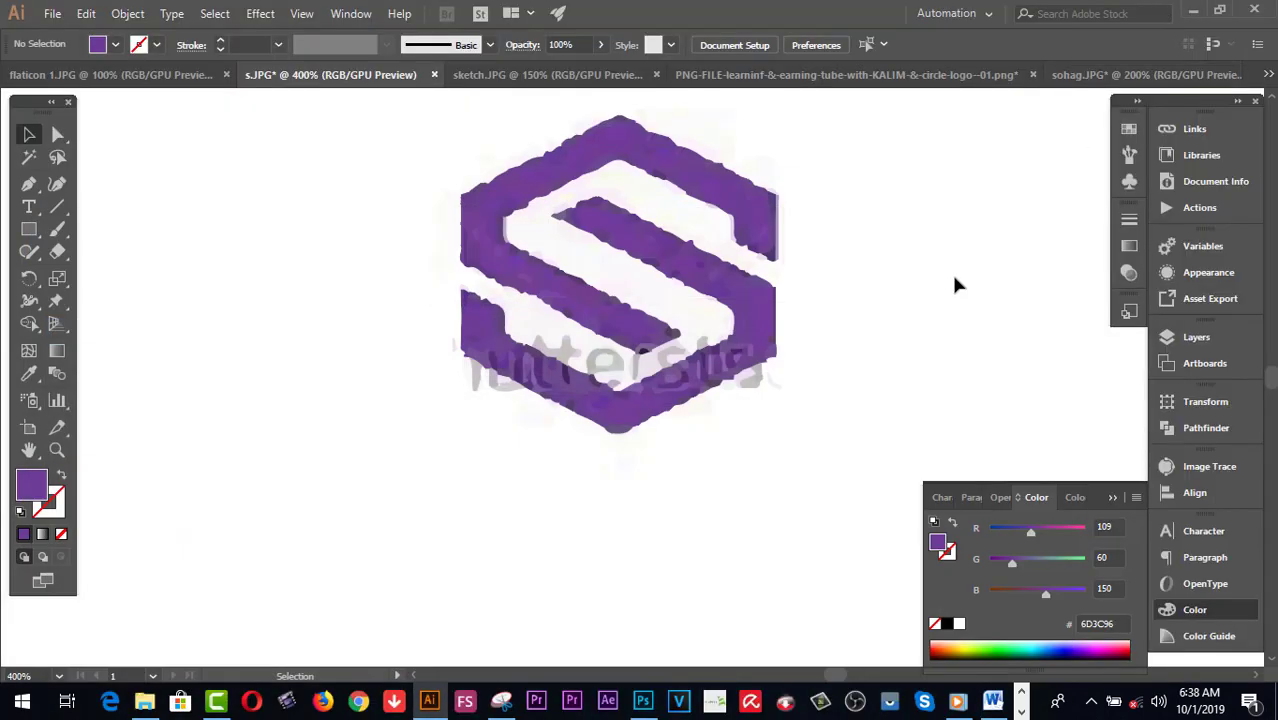